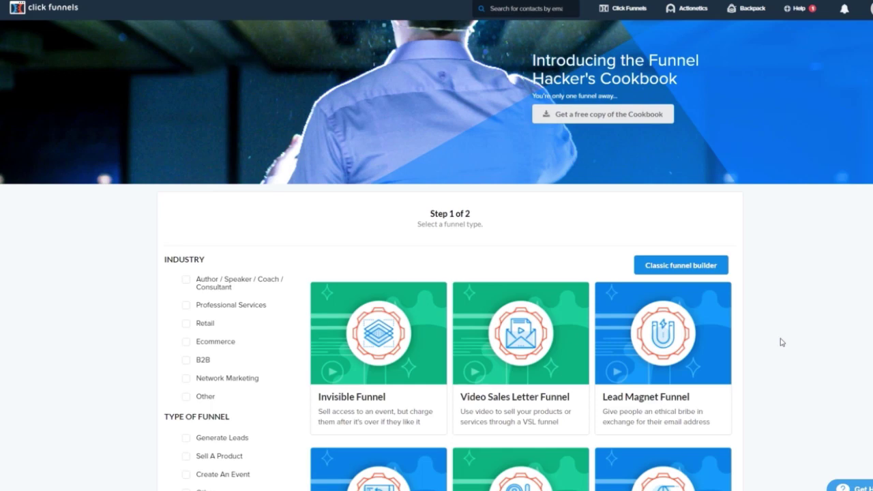
pyautogui.scroll(-2, 401, 371)
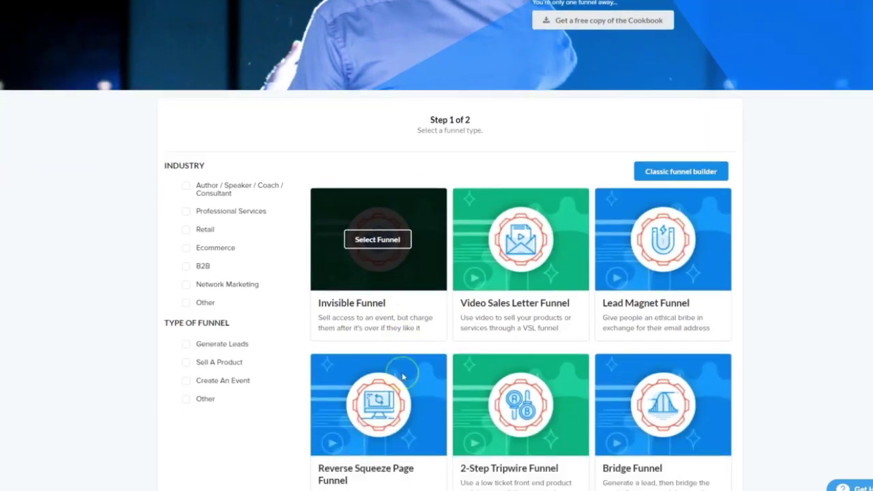
pyautogui.scroll(-2, 402, 376)
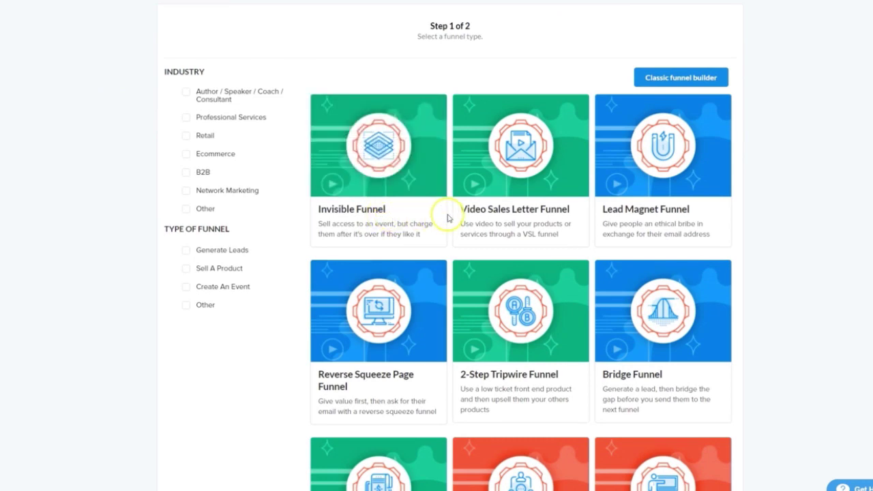
pyautogui.moveTo(474, 195)
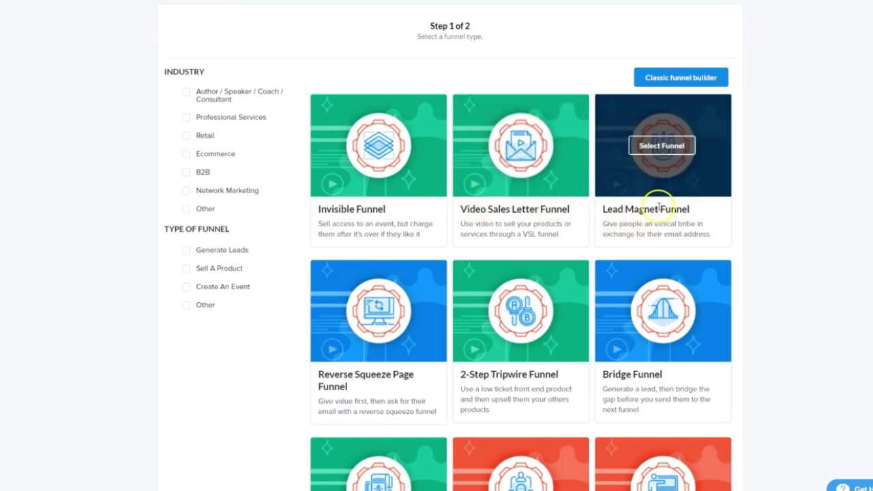
pyautogui.scroll(-3, 641, 228)
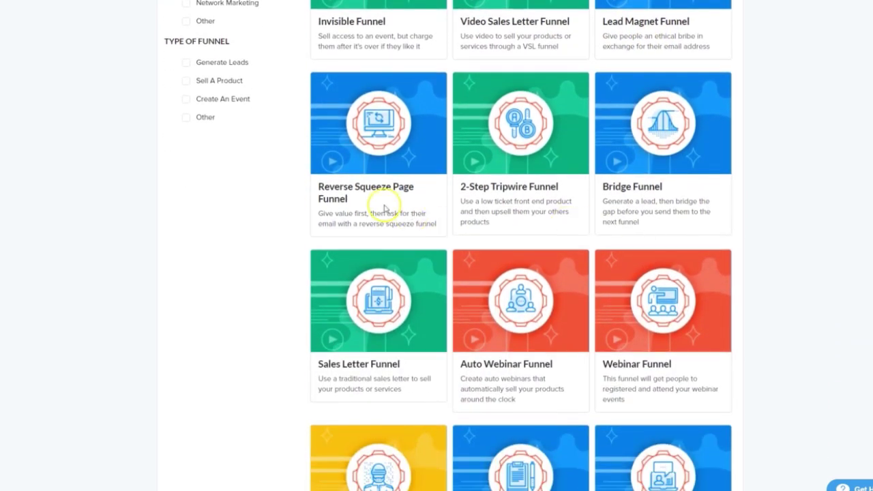
pyautogui.moveTo(402, 174)
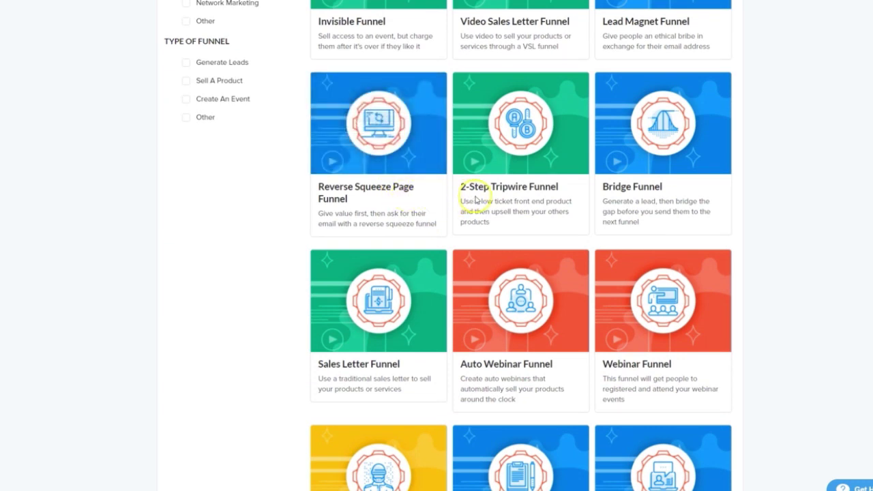
pyautogui.moveTo(482, 161)
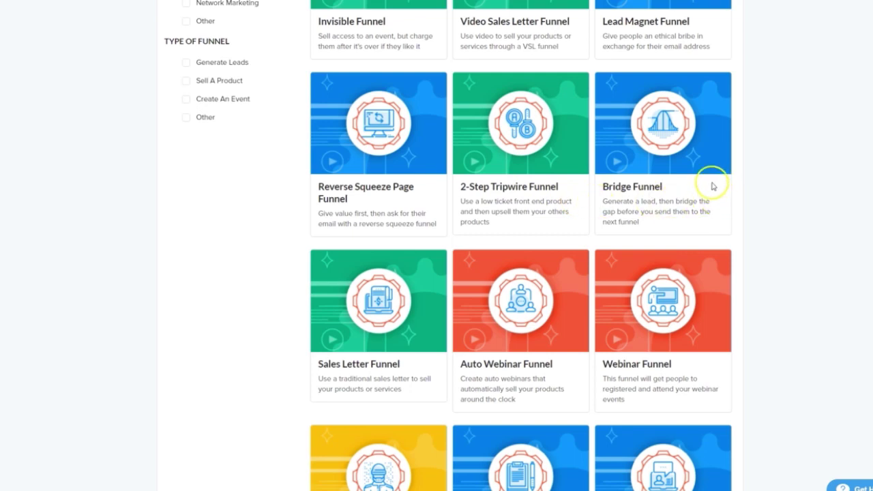
pyautogui.moveTo(712, 179)
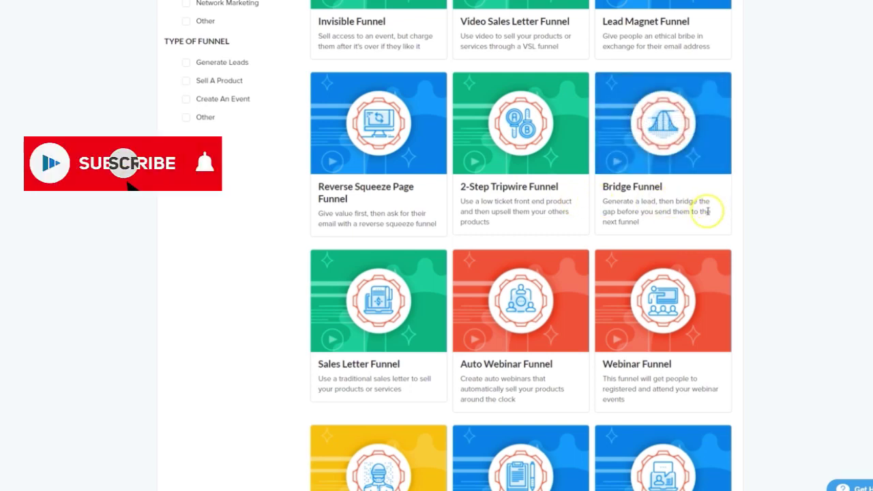
pyautogui.scroll(-2, 708, 210)
pyautogui.scroll(-3, 707, 210)
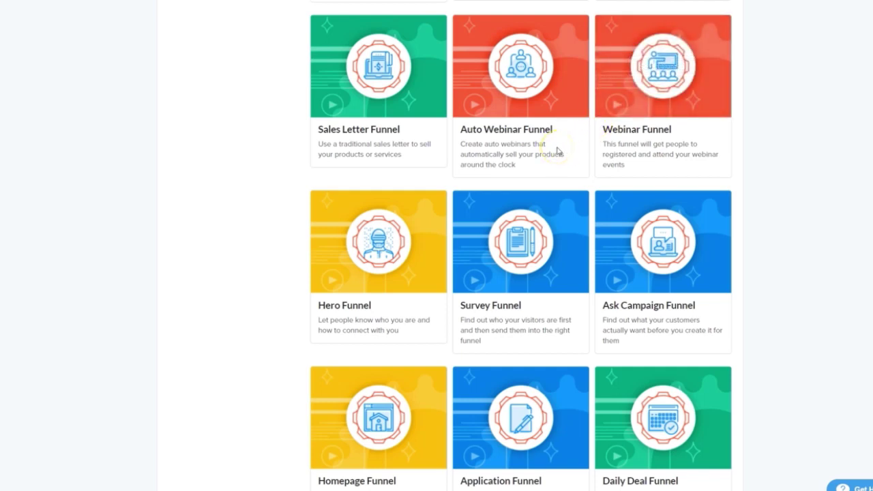
pyautogui.scroll(-1, 415, 176)
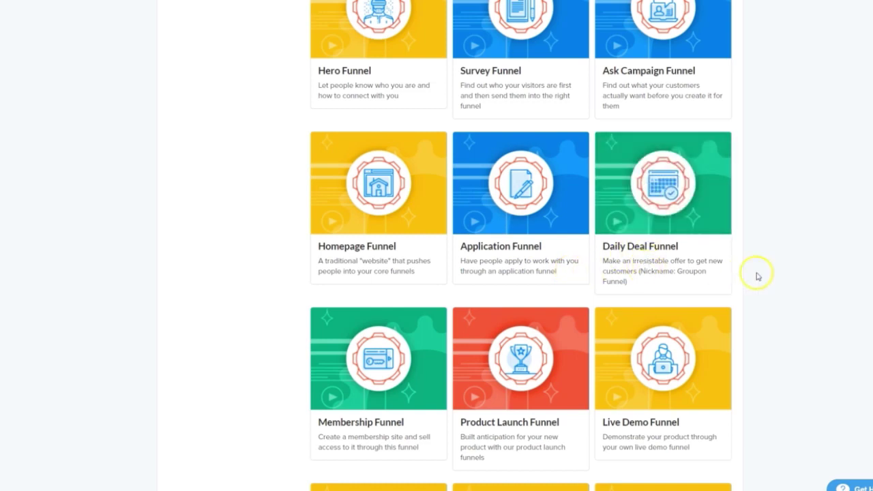
pyautogui.scroll(-3, 778, 290)
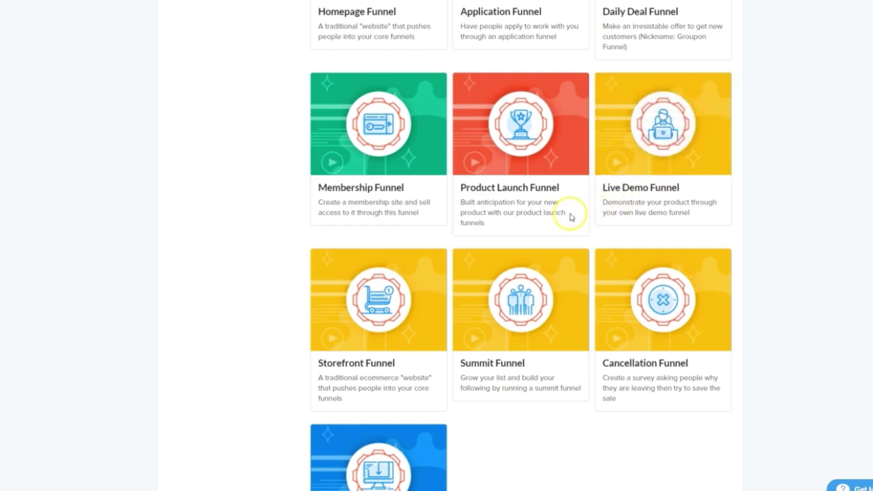
pyautogui.scroll(-1, 573, 214)
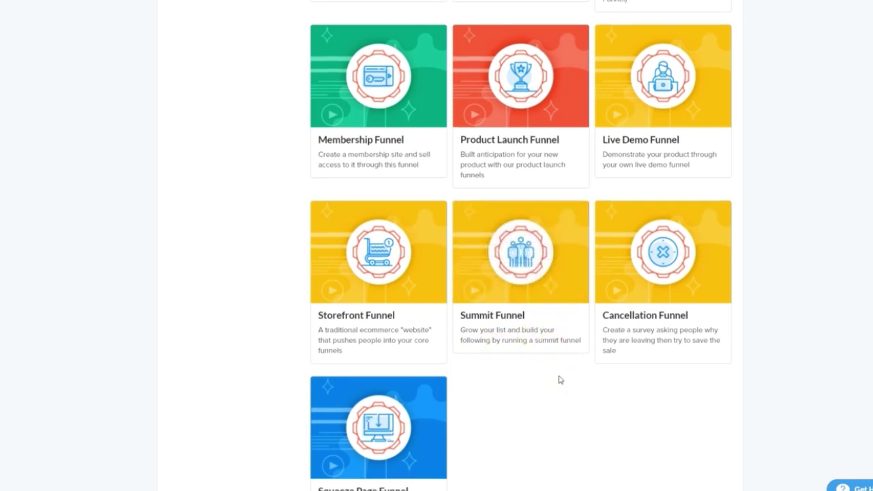
pyautogui.scroll(-2, 558, 380)
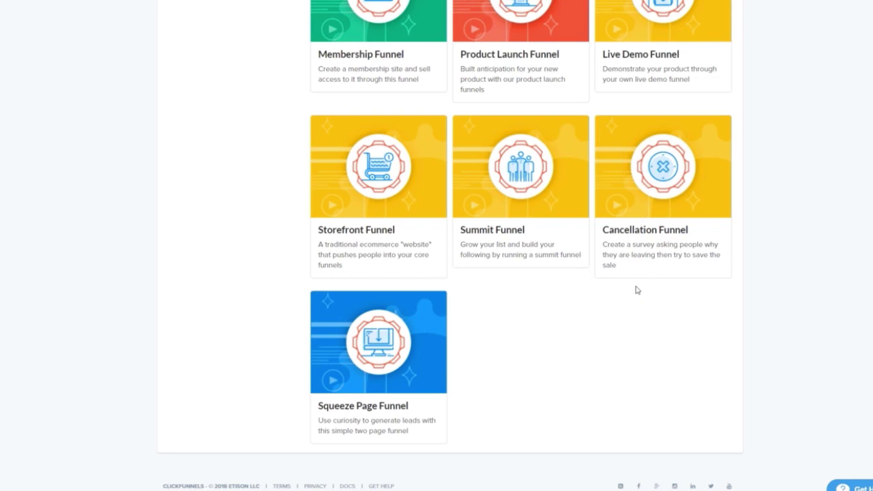
pyautogui.moveTo(430, 330)
pyautogui.click(533, 357)
pyautogui.scroll(20, 534, 360)
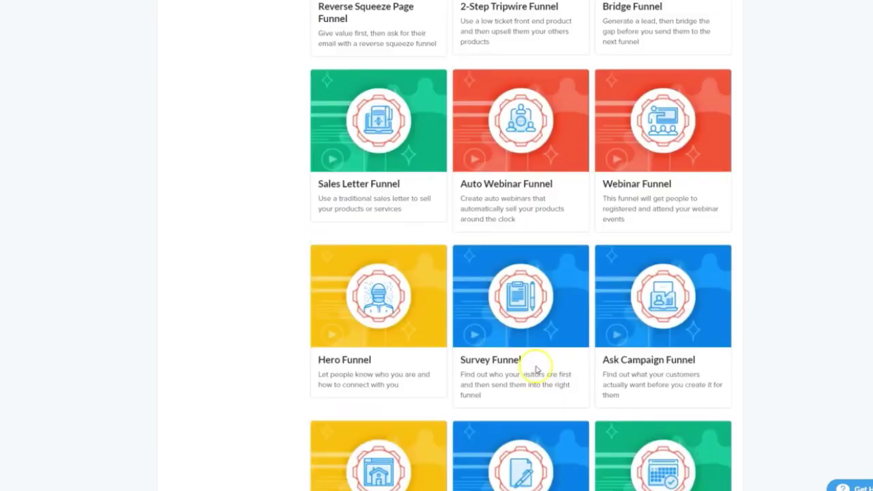
pyautogui.scroll(-2, 778, 387)
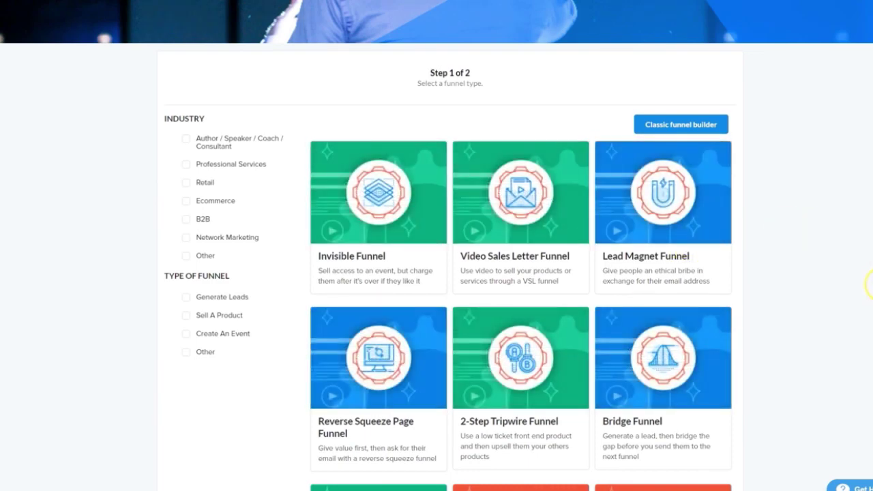
pyautogui.scroll(2, 852, 285)
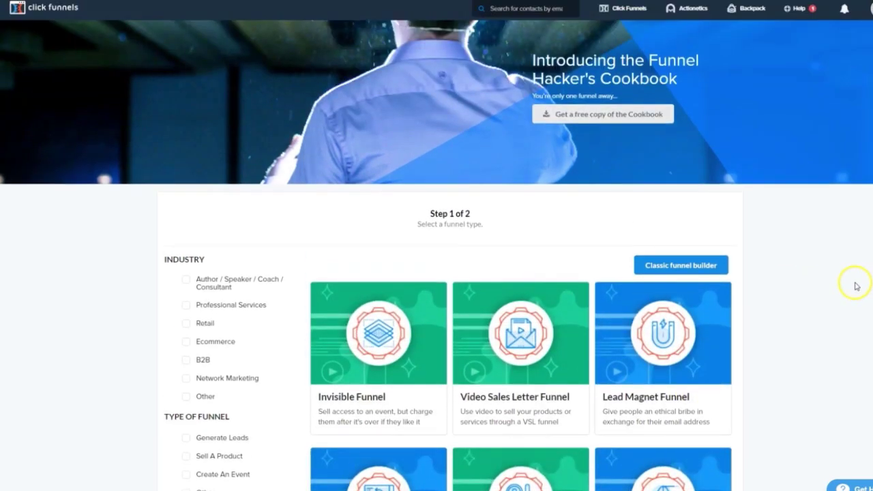
pyautogui.scroll(-4, 819, 333)
pyautogui.scroll(-6, 819, 332)
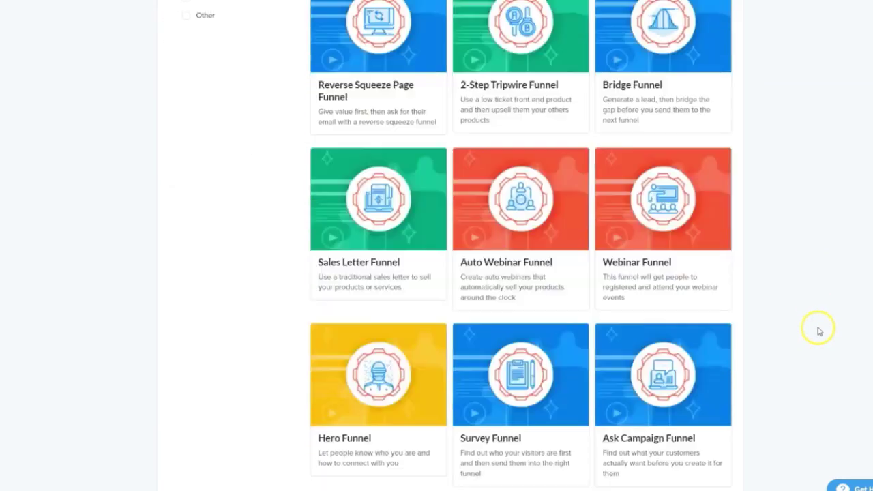
pyautogui.scroll(-6, 820, 331)
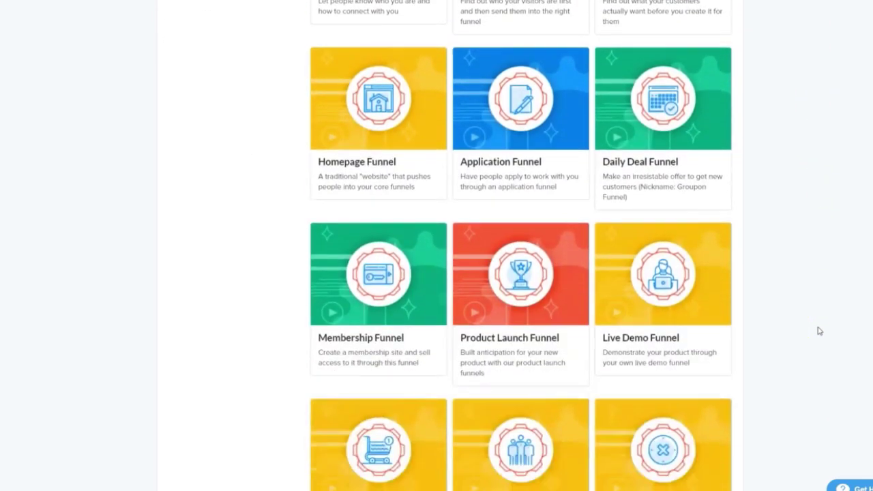
pyautogui.scroll(-2, 820, 331)
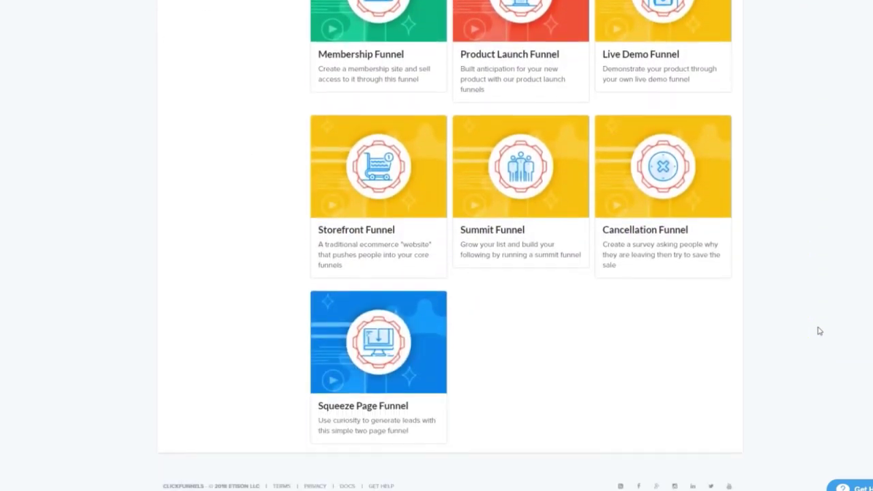
pyautogui.scroll(3, 450, 246)
pyautogui.scroll(4, 450, 246)
pyautogui.scroll(4, 450, 246)
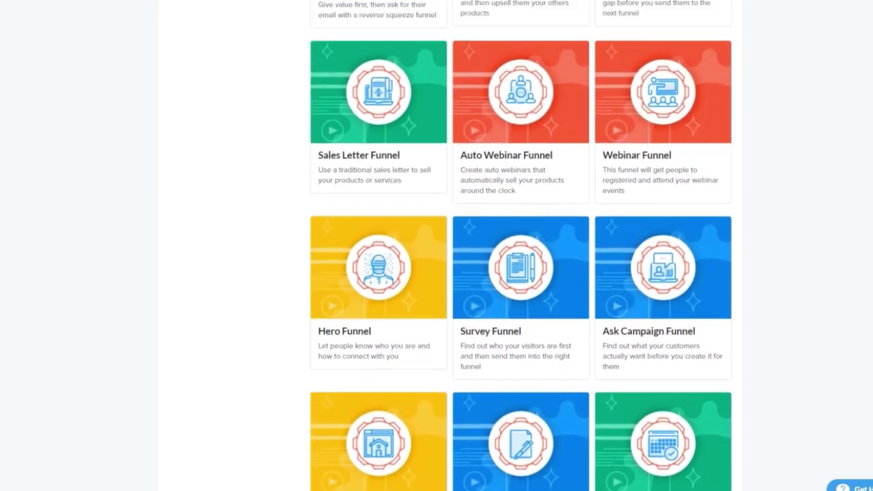
pyautogui.scroll(4, 450, 246)
pyautogui.scroll(2, 450, 245)
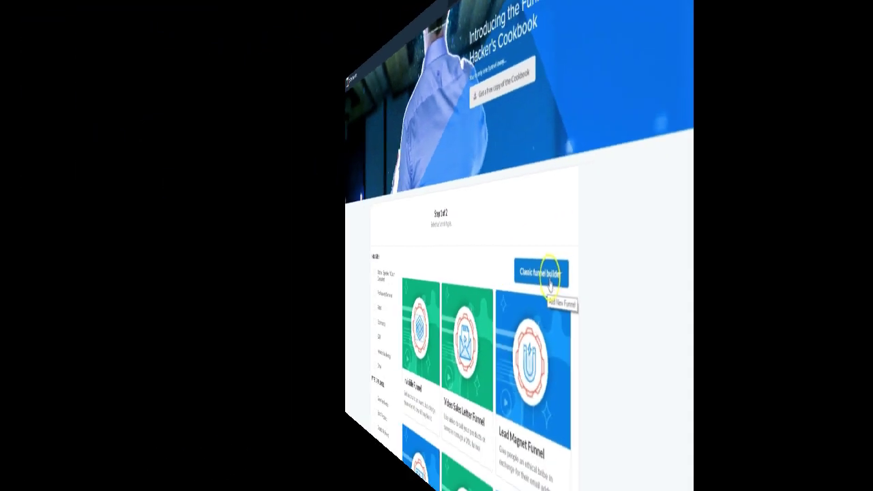
# - Start a Classic funnel to sell a product, choose Sales Funnel, and name it 'My Funnel'
pyautogui.click(690, 270)
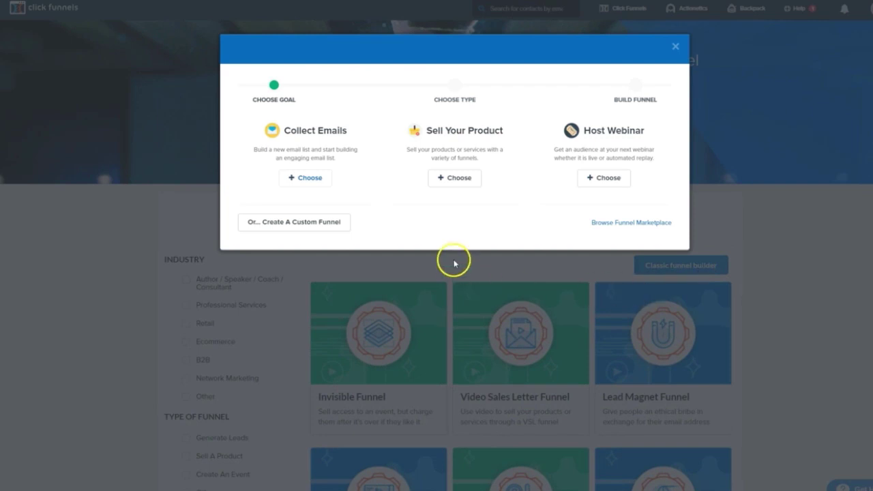
pyautogui.click(452, 179)
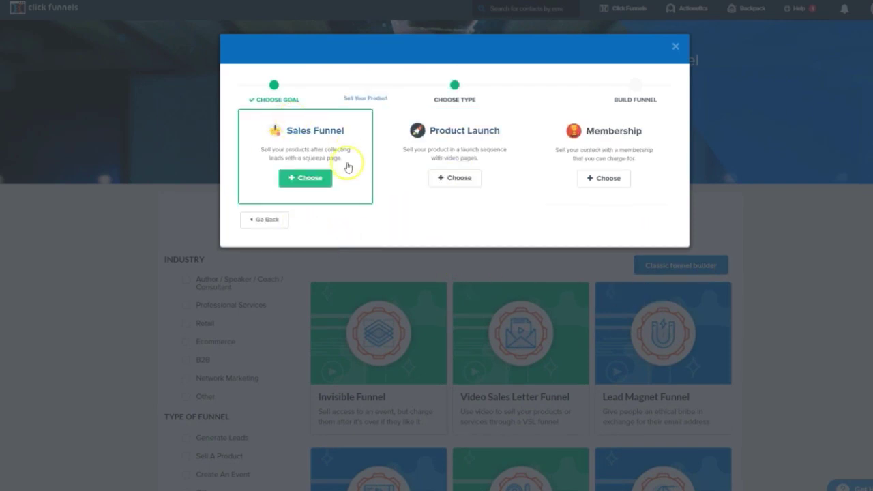
pyautogui.click(306, 179)
pyautogui.click(317, 137)
pyautogui.write('My Funnel')
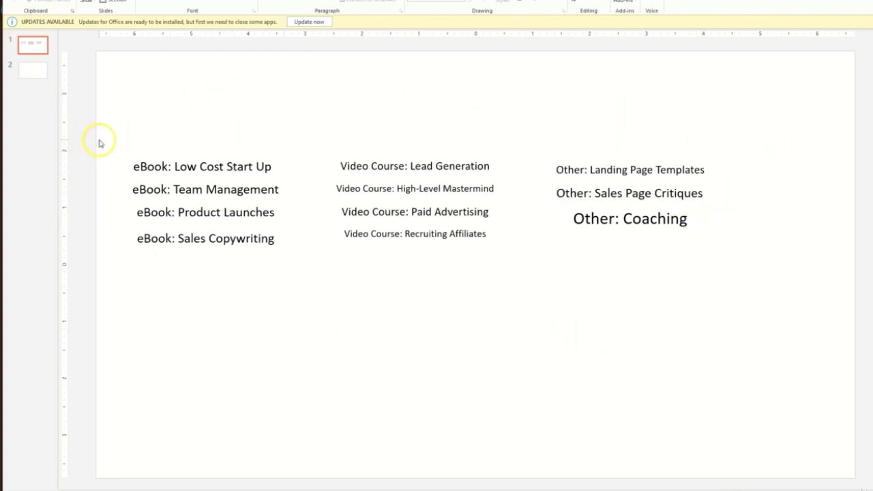
# - Highlight the High-Level Mastermind line on the product list slide, then deselect it
pyautogui.click(352, 189)
pyautogui.tripleClick(352, 189)
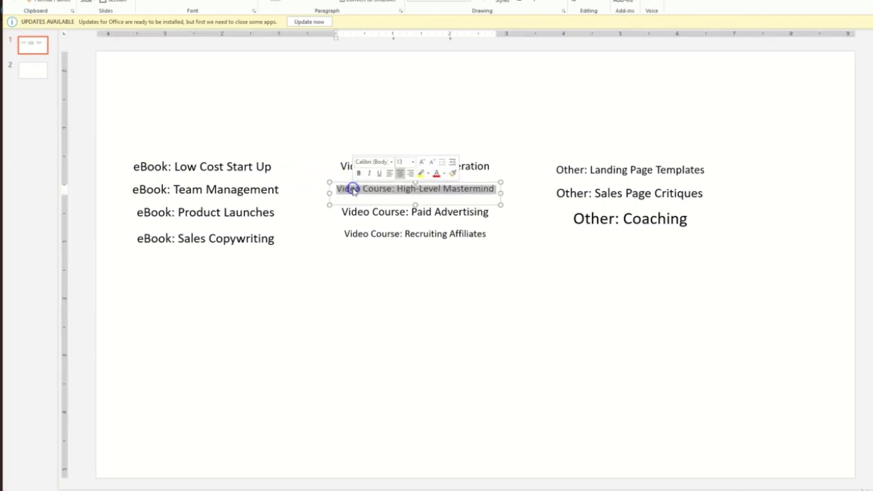
pyautogui.click(443, 298)
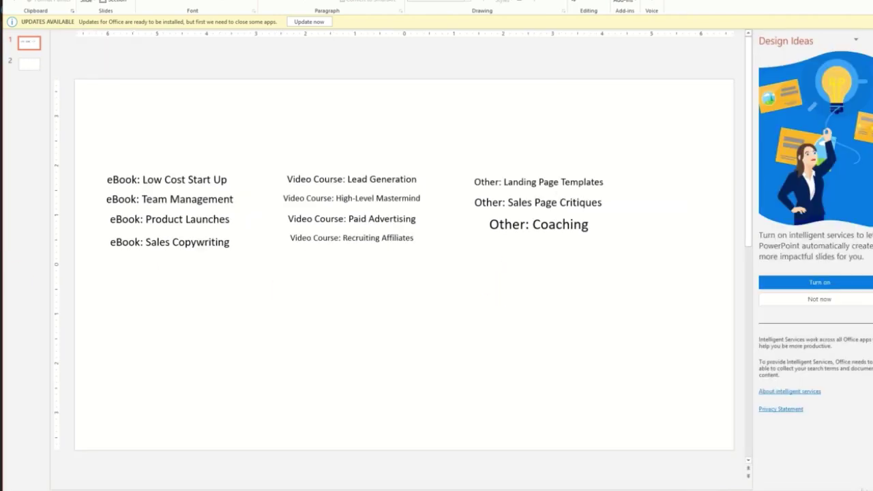
# - Paste the mockup onto slide 2, shrink it, and position it right of centre
pyautogui.click(28, 64)
pyautogui.hotkey('ctrl', 'v')
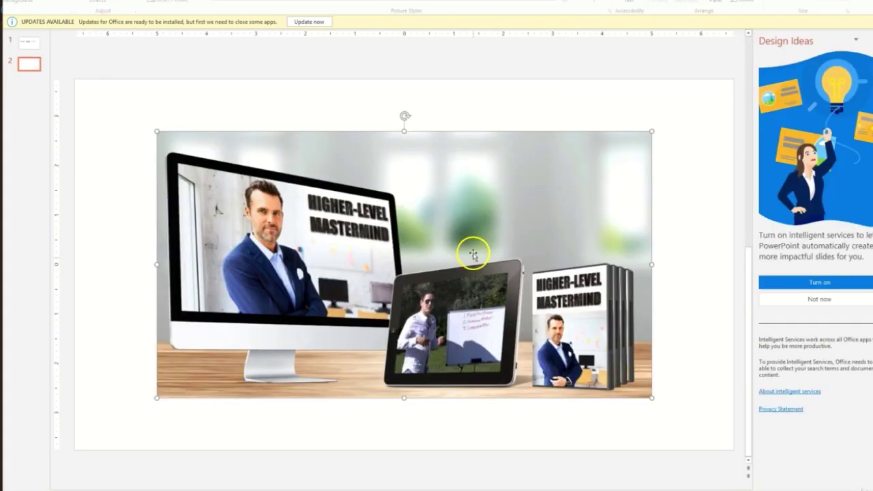
pyautogui.moveTo(650, 130); pyautogui.dragTo(402, 268)
pyautogui.moveTo(327, 311); pyautogui.dragTo(567, 306)
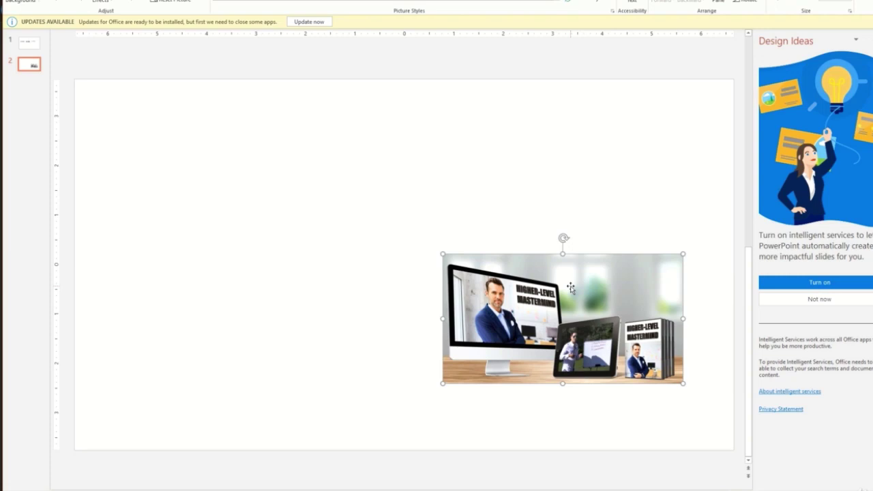
pyautogui.moveTo(577, 299); pyautogui.dragTo(561, 246)
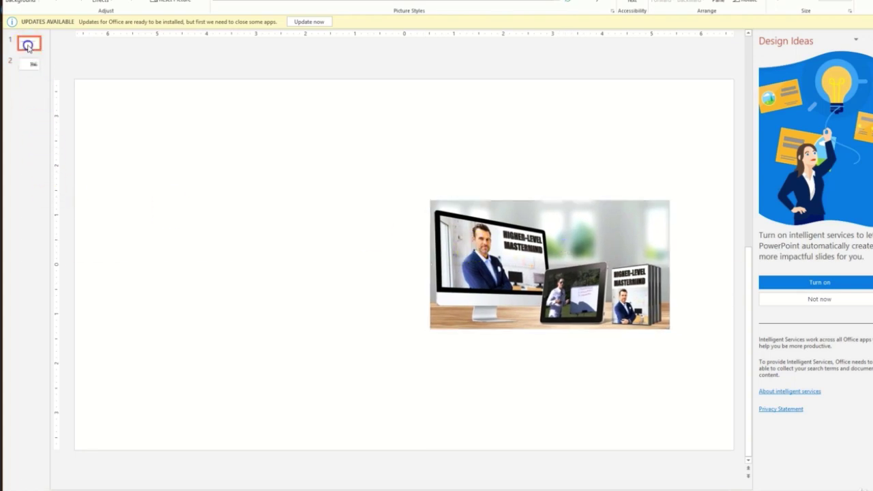
# - Switch between the product list slide and the mastermind image slide, ending on slide 2
pyautogui.click(29, 43)
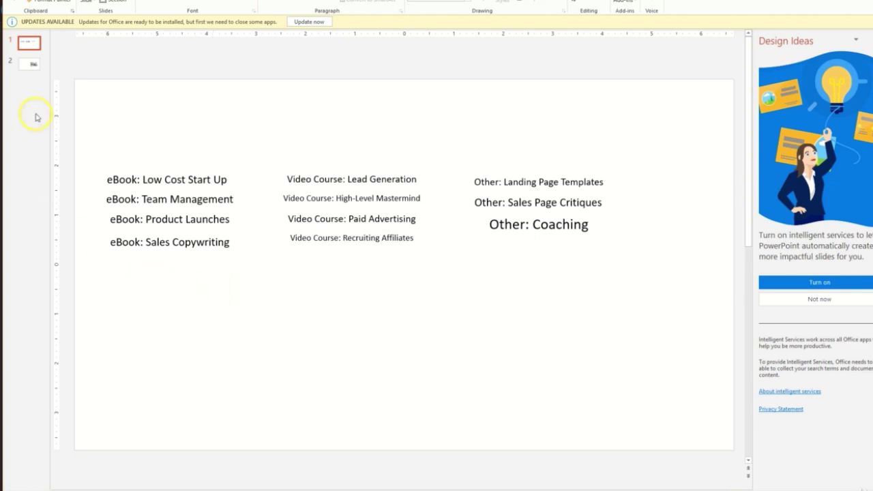
pyautogui.click(28, 64)
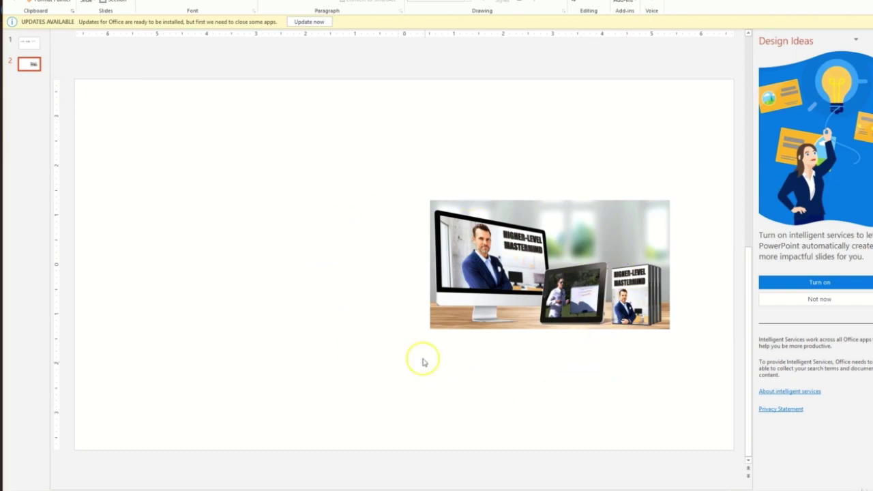
pyautogui.click(26, 44)
pyautogui.click(33, 66)
# - Find the iPad Mini mockup in the gallery and open it as a blank cover canvas
pyautogui.click(284, 289)
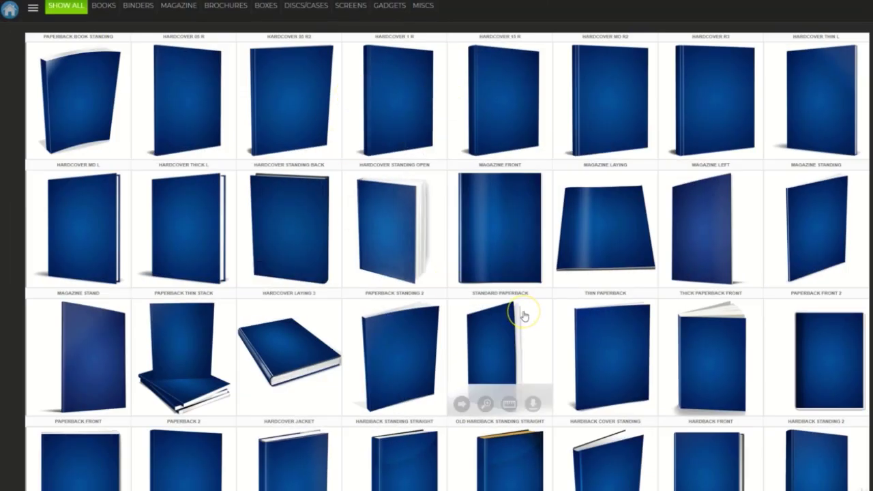
pyautogui.scroll(-10, 524, 316)
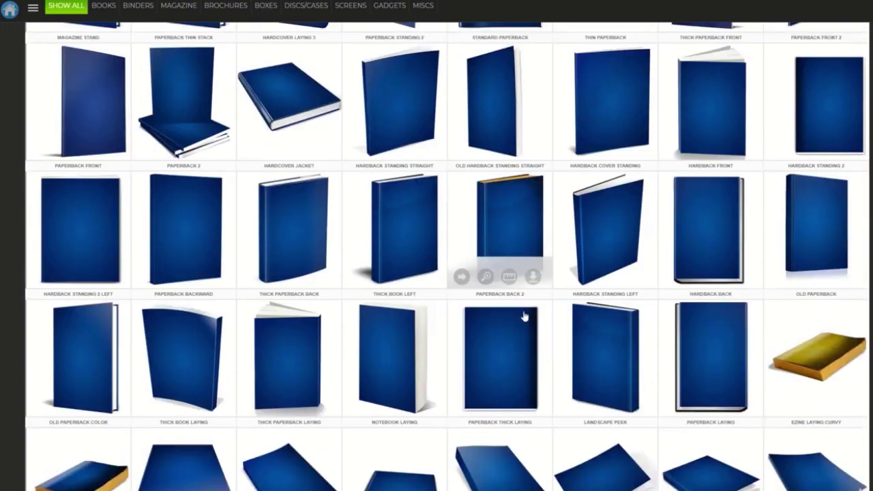
pyautogui.scroll(-15, 524, 316)
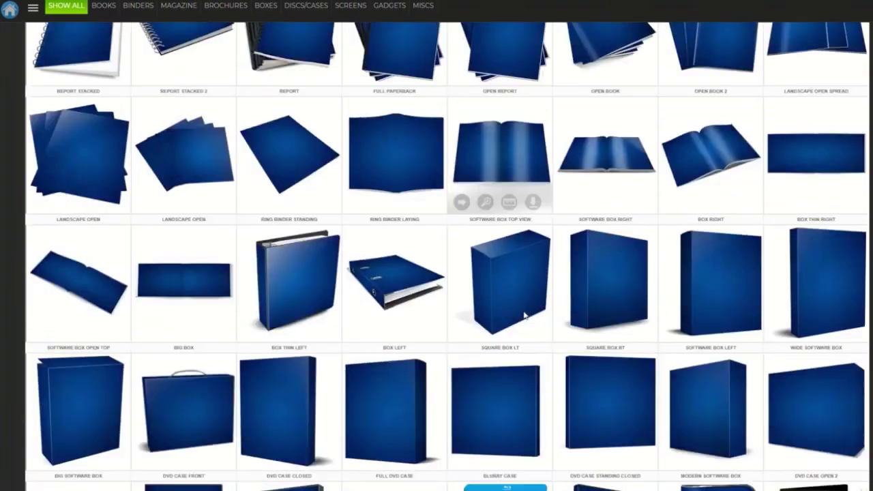
pyautogui.scroll(-3, 524, 315)
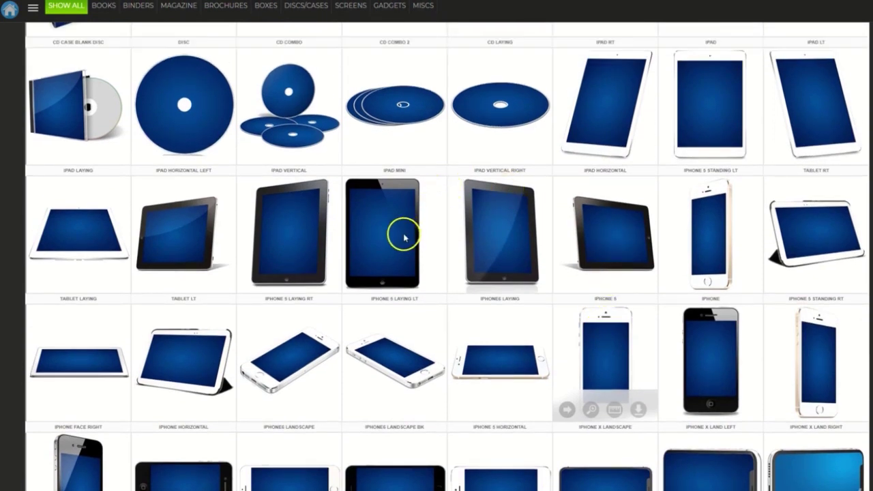
pyautogui.scroll(1, 361, 254)
pyautogui.moveTo(382, 250)
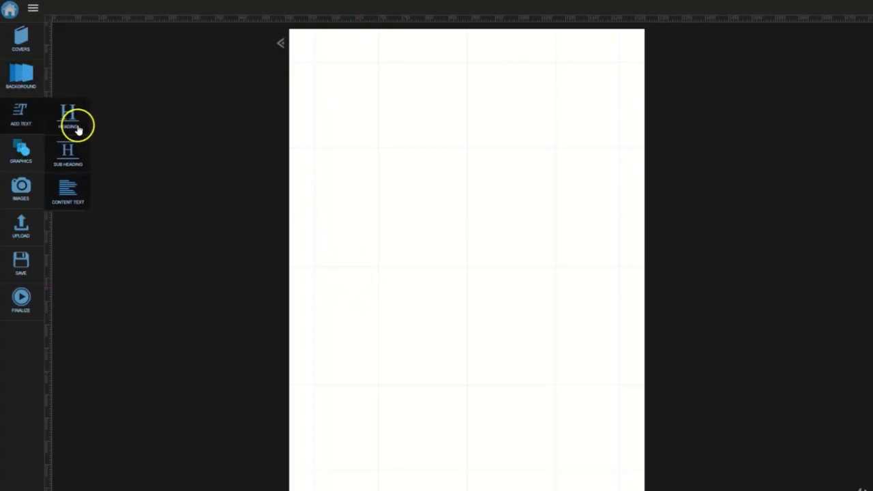
# - Search the Pixabay stock images for 'entrepreneur'
pyautogui.click(21, 185)
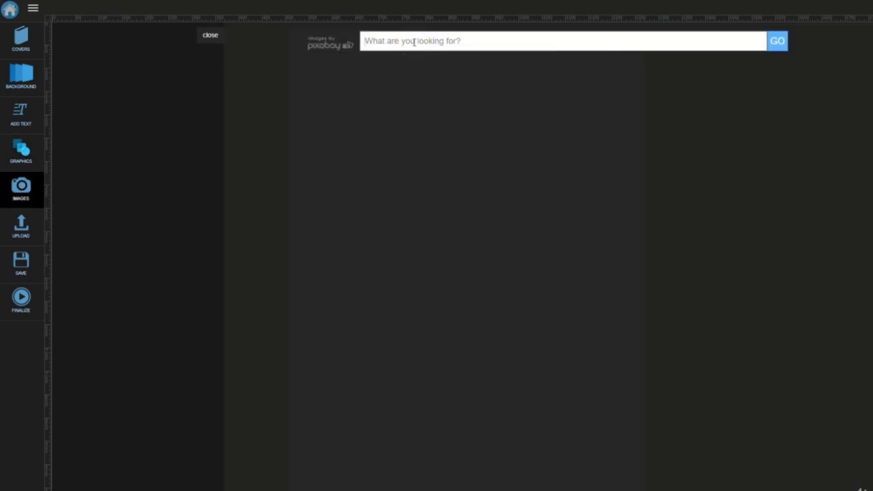
pyautogui.write('entrepreneur')
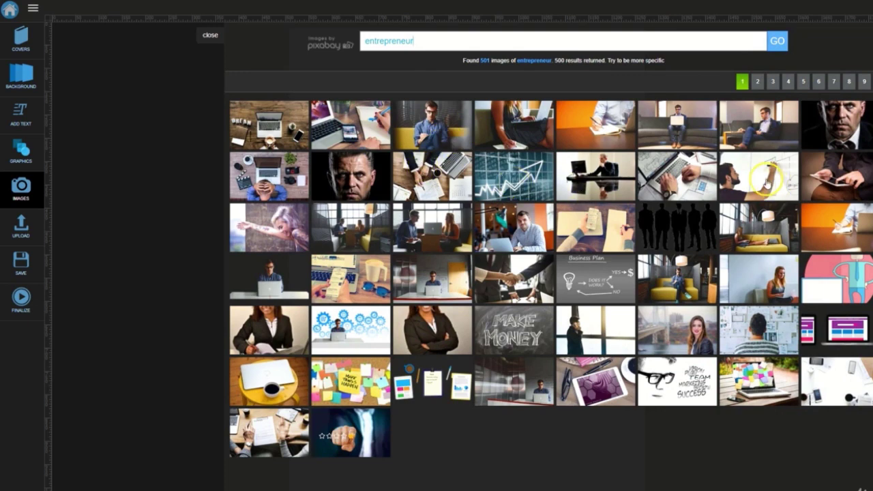
# - Size the whiteboard photo to fill the lower cover and add a Big Heading text box
pyautogui.click(766, 179)
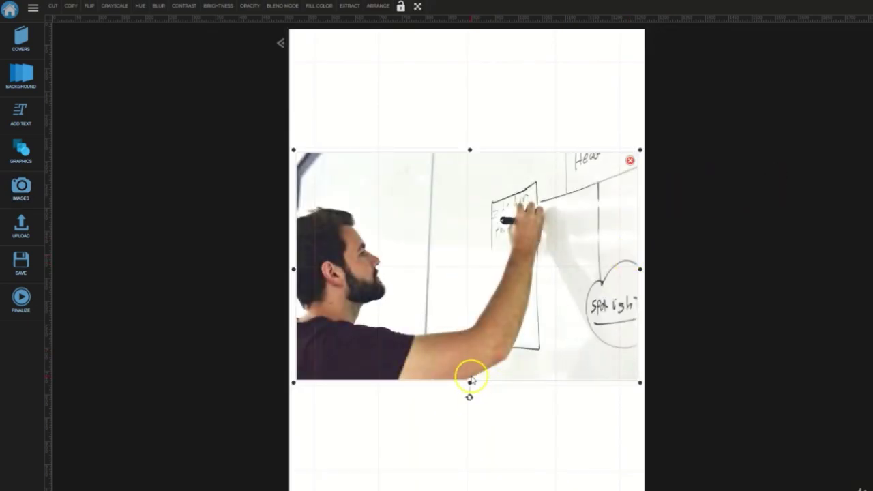
pyautogui.moveTo(640, 383); pyautogui.dragTo(813, 489)
pyautogui.moveTo(747, 440); pyautogui.dragTo(683, 448)
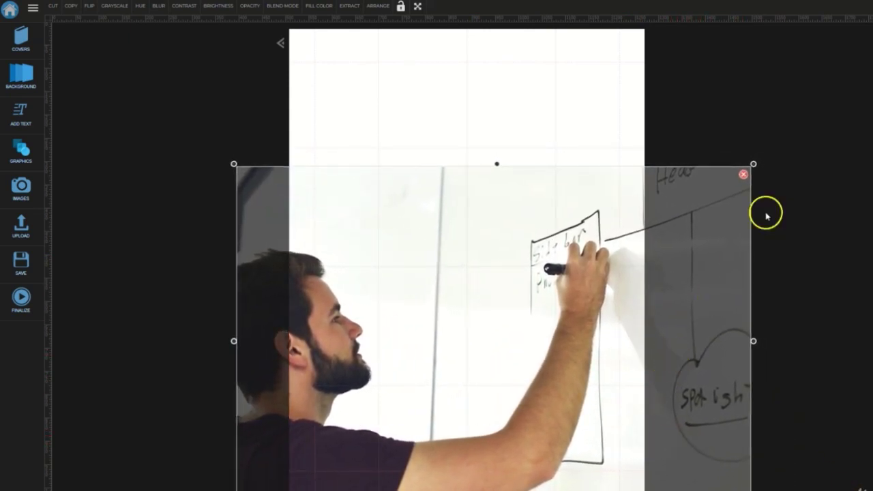
pyautogui.moveTo(753, 162); pyautogui.dragTo(773, 121)
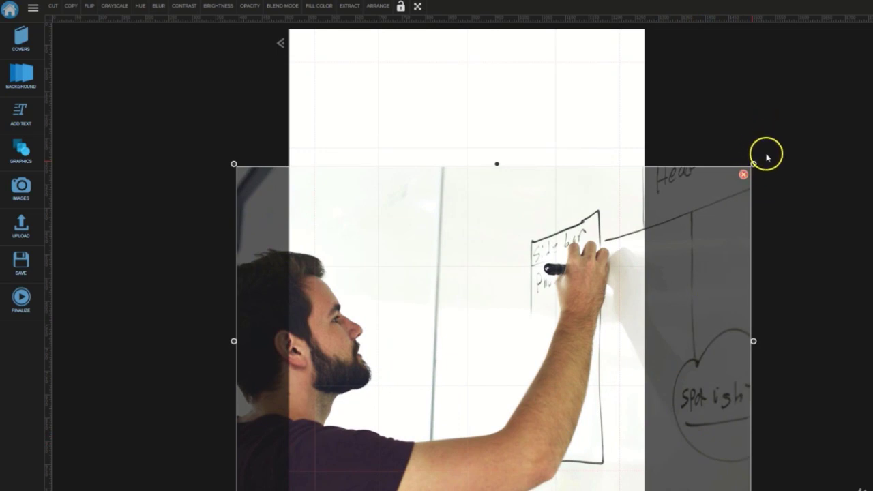
pyautogui.moveTo(729, 183); pyautogui.dragTo(735, 185)
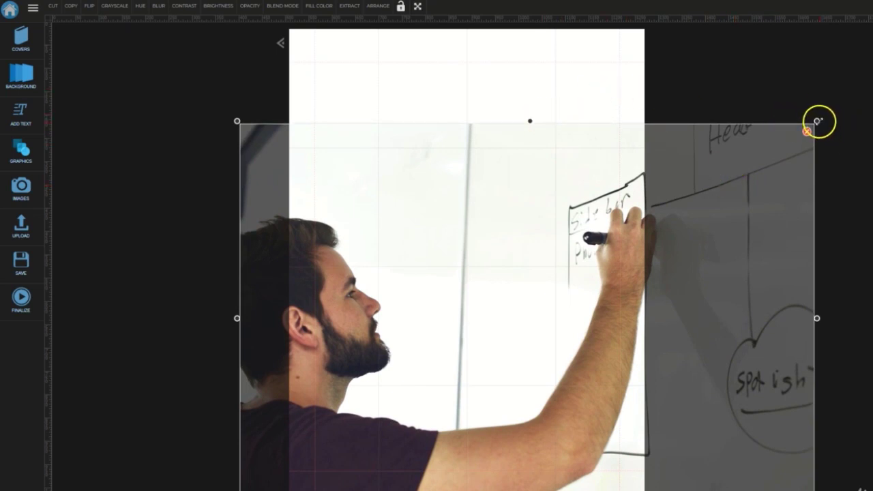
pyautogui.moveTo(818, 122); pyautogui.dragTo(772, 151)
pyautogui.click(17, 116)
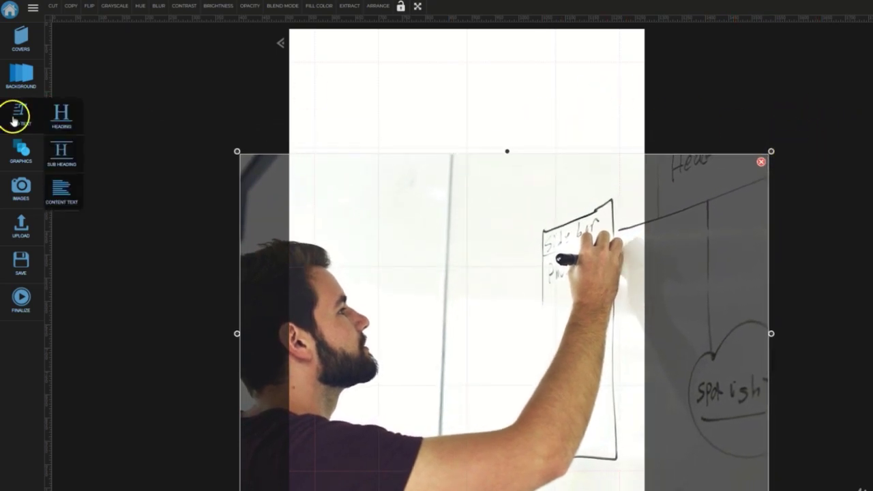
pyautogui.click(71, 116)
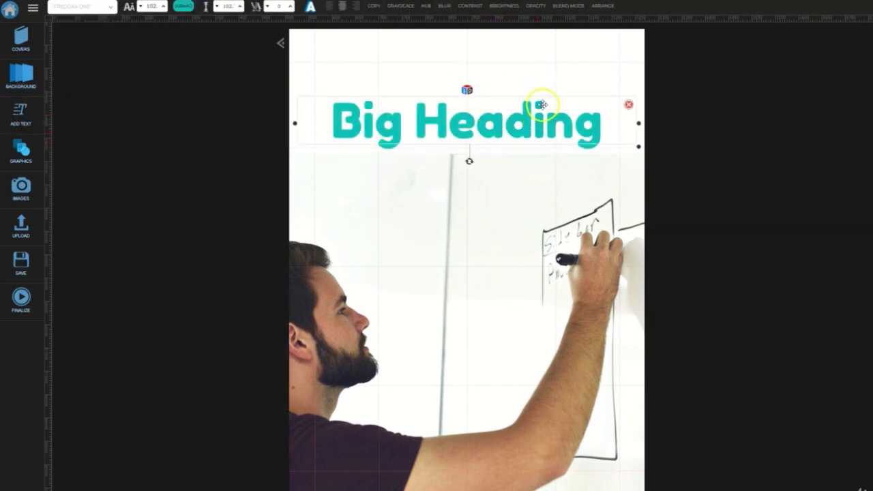
# - Move the heading toward the top and change its text to HIGH LEVEL STRATEGIES
pyautogui.moveTo(546, 142); pyautogui.dragTo(536, 82)
pyautogui.click(490, 86)
pyautogui.doubleClick(490, 85)
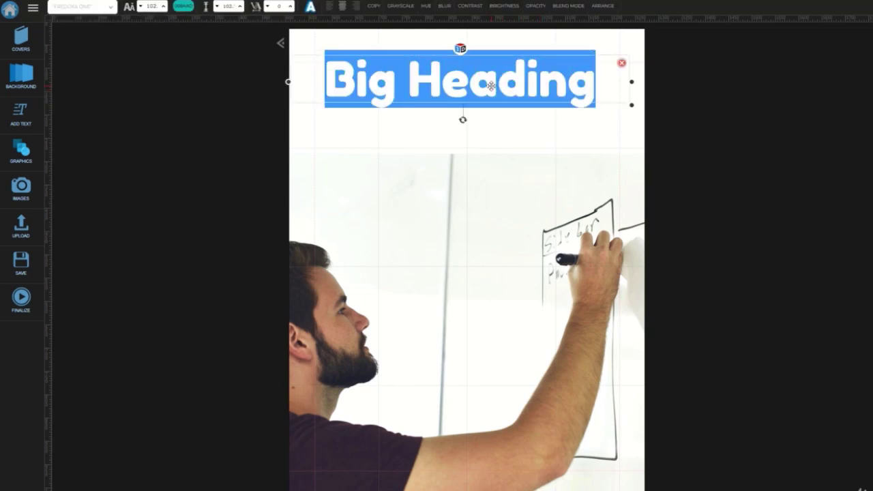
pyautogui.write('H')
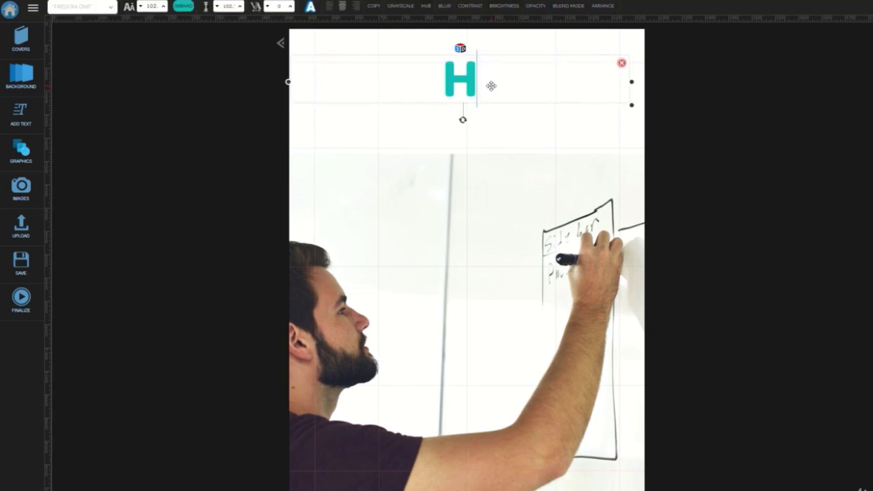
pyautogui.write('IGH LEVEL STRATEGIES')
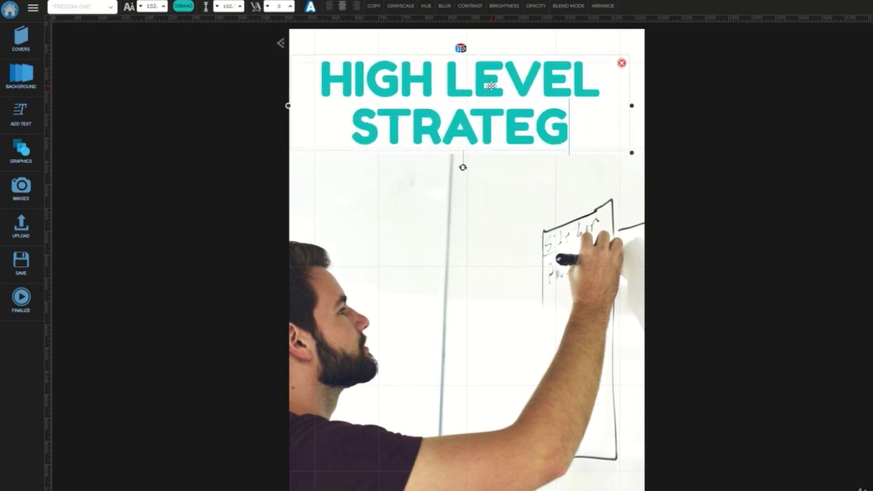
# - Set the heading font to Anton at size 125 and nudge it higher on the cover
pyautogui.click(111, 8)
pyautogui.click(71, 137)
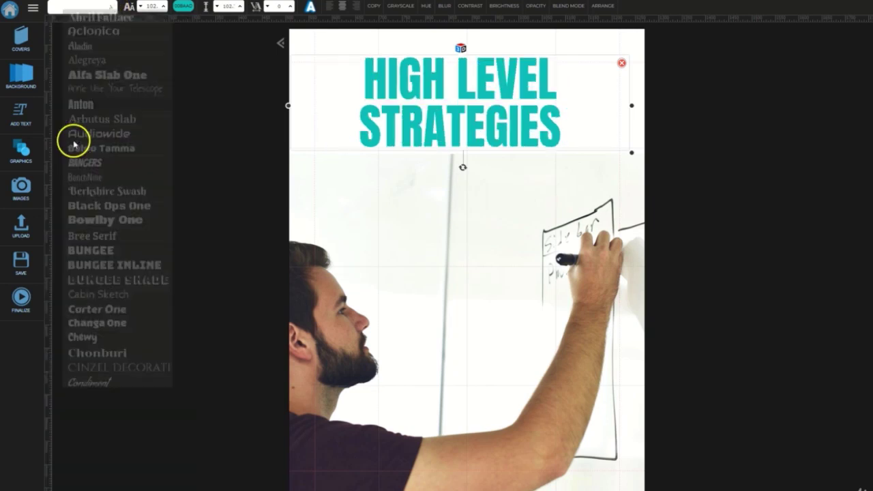
pyautogui.moveTo(523, 82); pyautogui.dragTo(527, 74)
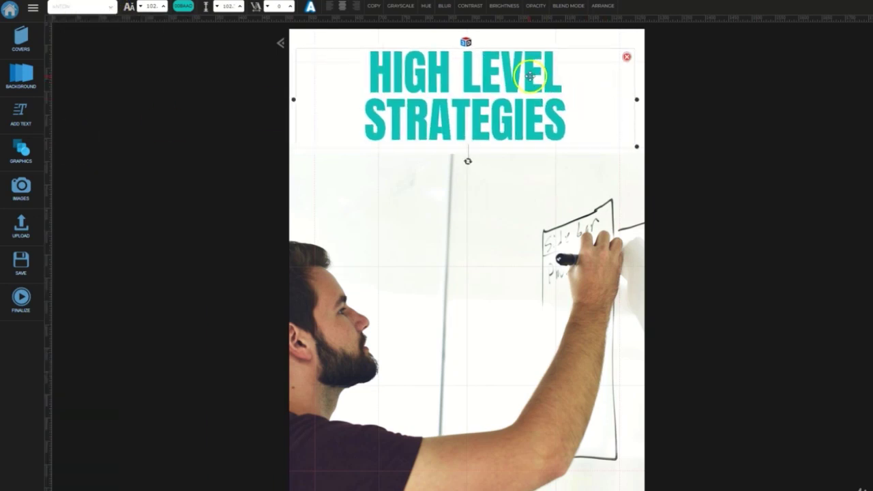
pyautogui.click(164, 7)
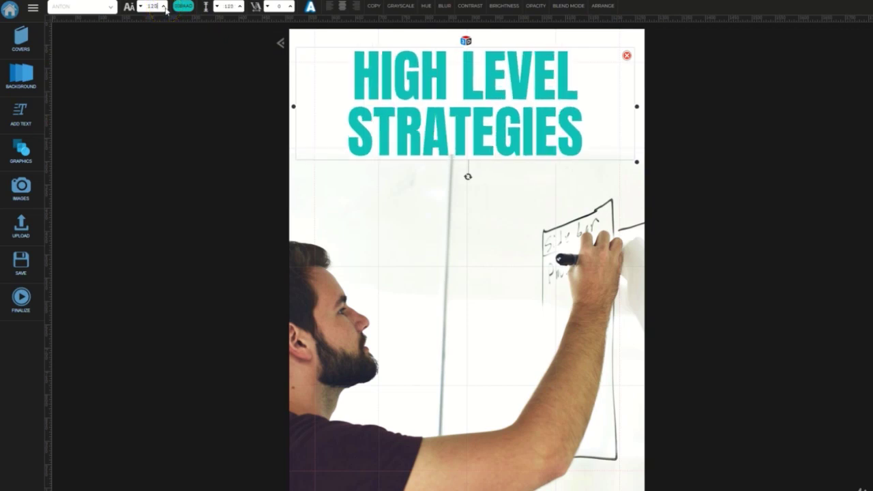
pyautogui.moveTo(496, 70); pyautogui.dragTo(491, 58)
pyautogui.click(811, 200)
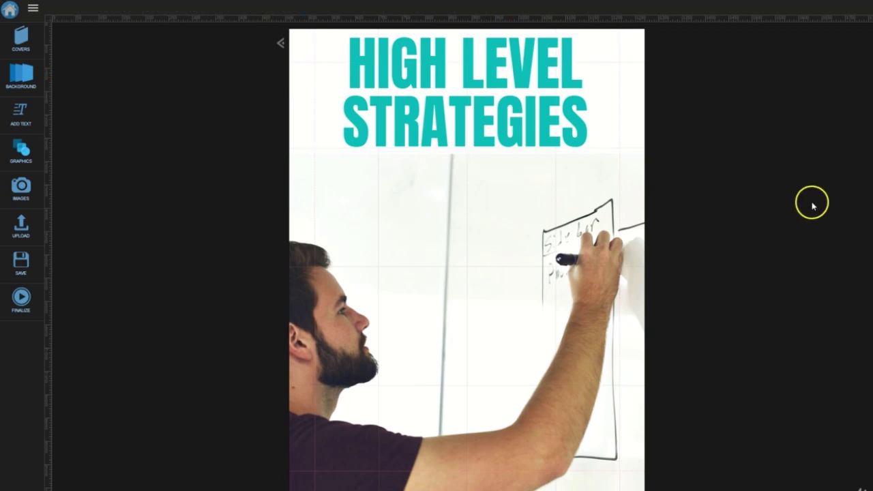
pyautogui.click(771, 205)
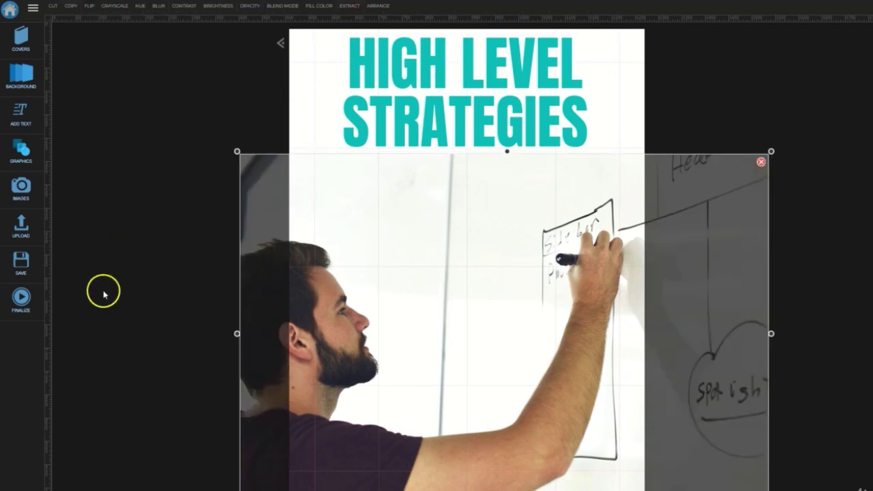
pyautogui.click(155, 314)
# - Finalize the cover and download the 3D iPad mockup at 707 x 1018
pyautogui.click(22, 303)
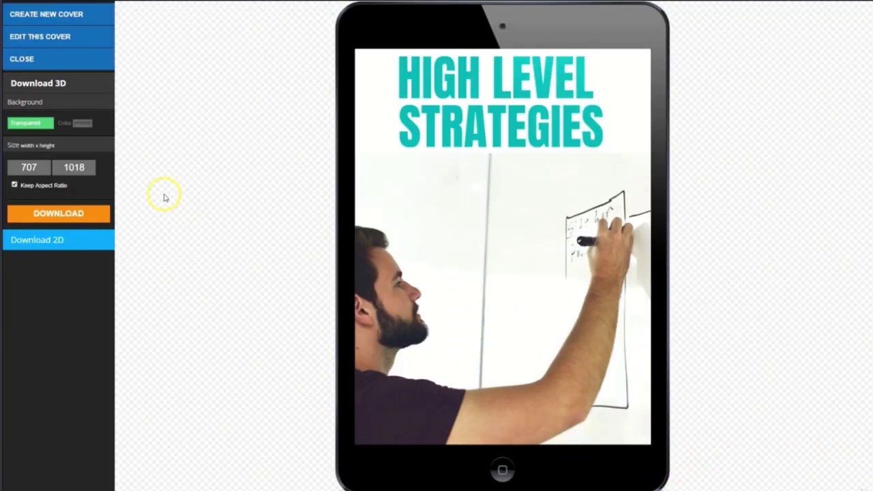
pyautogui.click(67, 212)
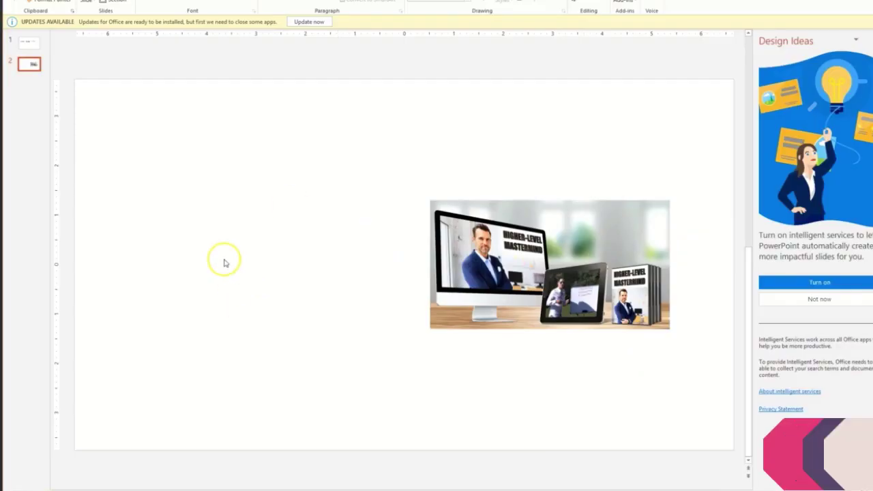
# - Paste the tablet mockup into the slide, shrink it, and arrange it beside the desktop mockup
pyautogui.hotkey('ctrl', 'v')
pyautogui.moveTo(534, 451); pyautogui.dragTo(376, 221)
pyautogui.moveTo(341, 140); pyautogui.dragTo(240, 240)
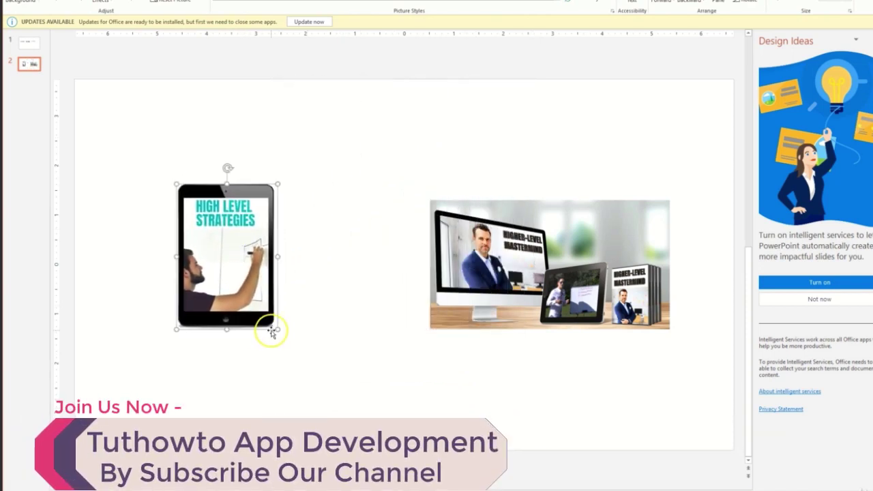
pyautogui.moveTo(276, 328); pyautogui.dragTo(259, 319)
pyautogui.moveTo(499, 280); pyautogui.dragTo(466, 269)
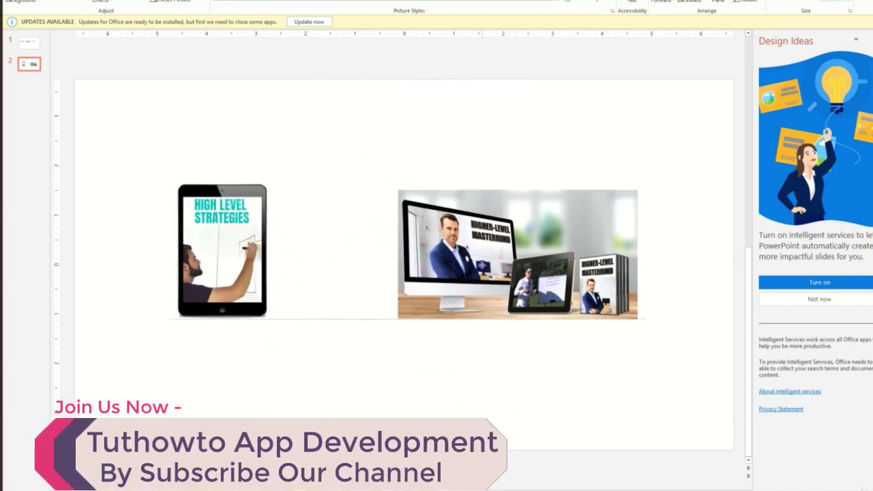
pyautogui.click(223, 249)
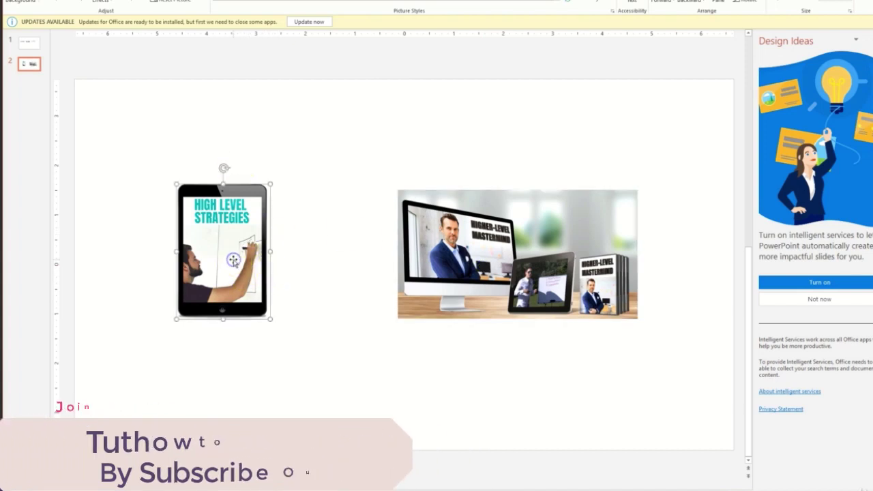
pyautogui.click(268, 169)
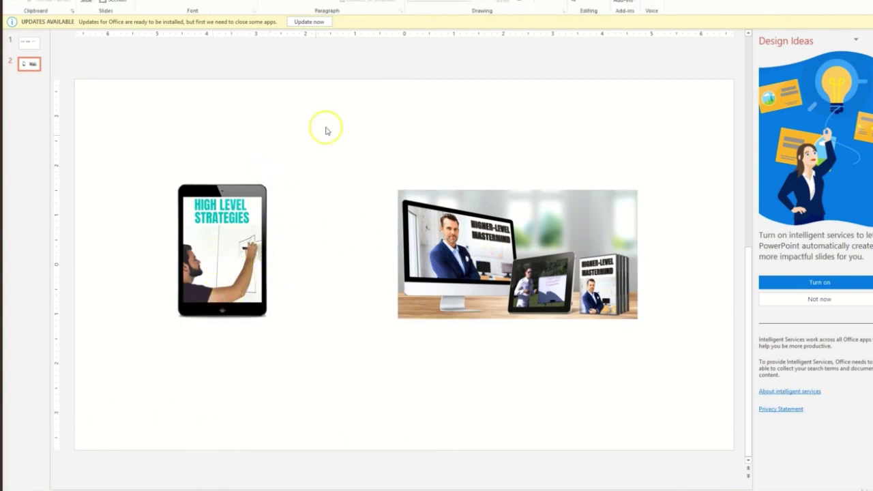
# - Draw a connector down from the tablet and three rectangles in a row beneath it
pyautogui.moveTo(260, 250); pyautogui.dragTo(389, 250)
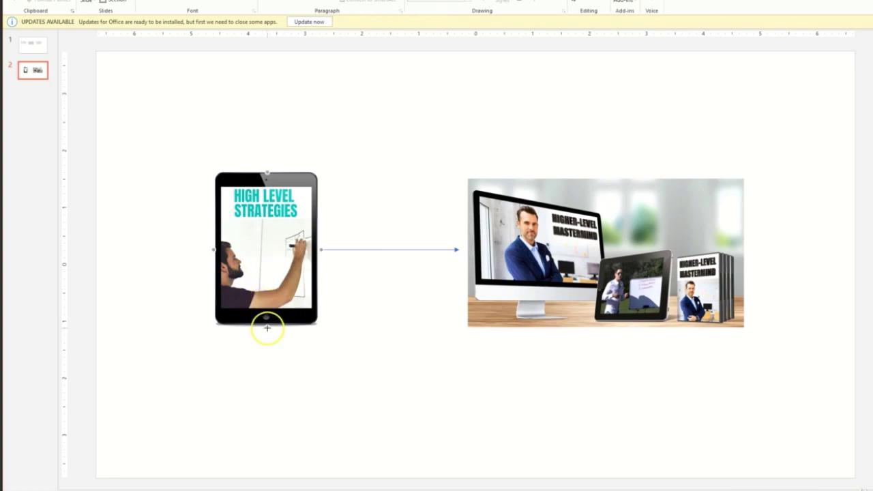
pyautogui.moveTo(269, 399); pyautogui.dragTo(268, 398)
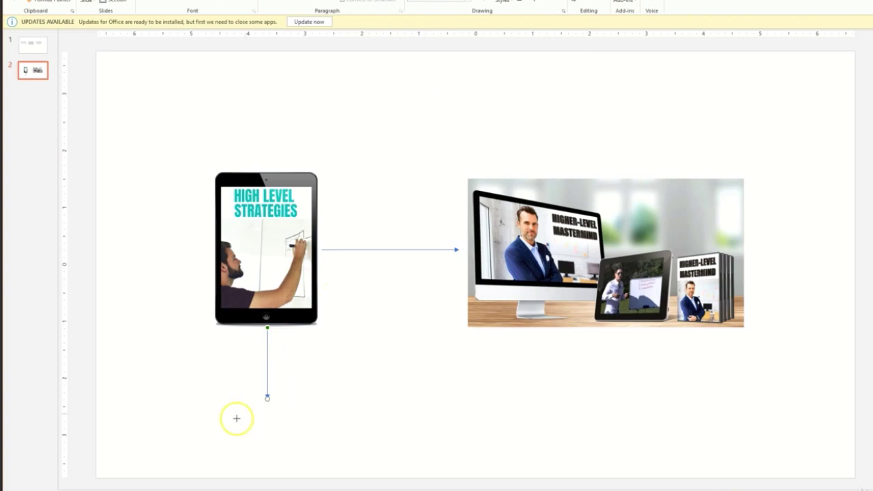
pyautogui.moveTo(252, 412); pyautogui.dragTo(294, 432)
pyautogui.click(305, 417)
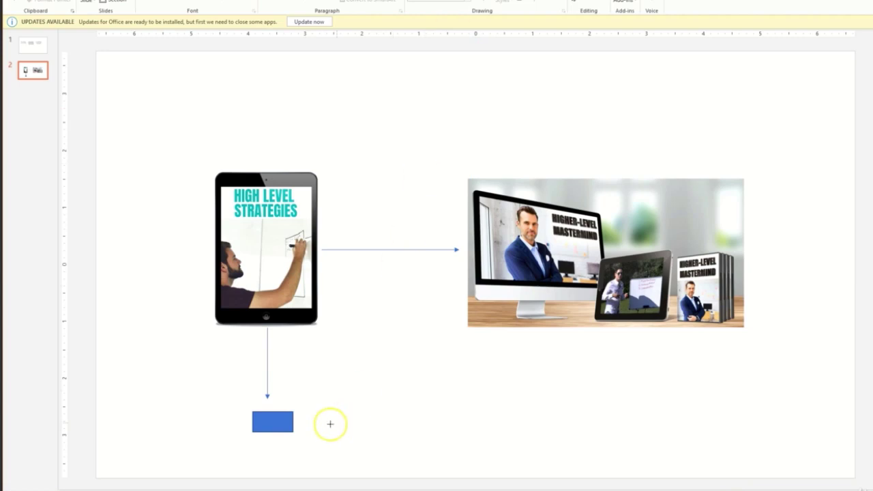
pyautogui.moveTo(303, 412); pyautogui.dragTo(337, 431)
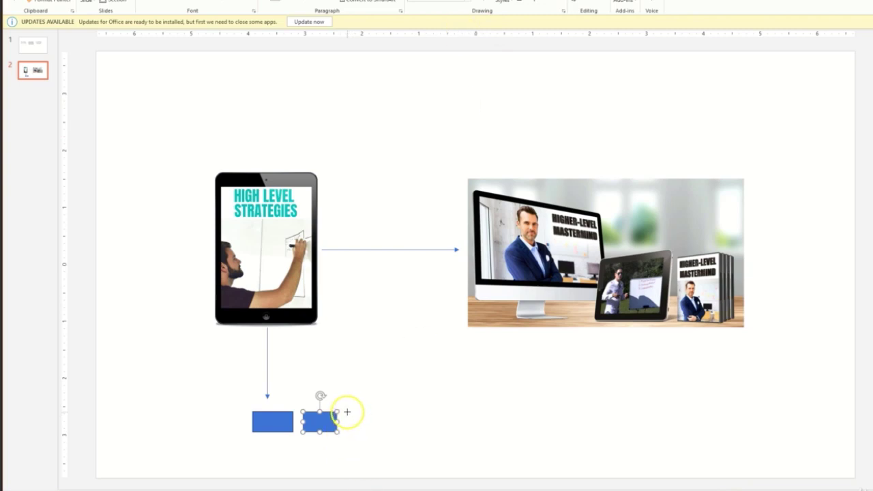
pyautogui.moveTo(348, 412); pyautogui.dragTo(381, 432)
pyautogui.click(448, 420)
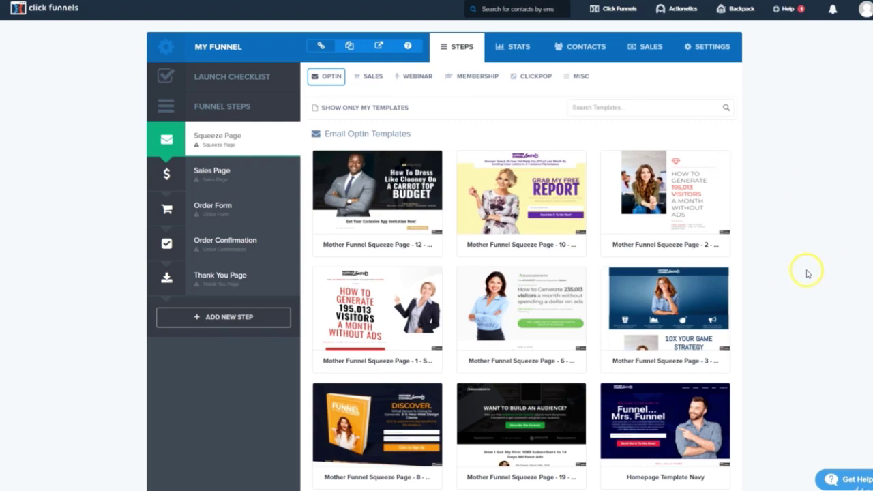
# - Build the Squeeze Page from the Vintage Squeeze template and open it in the editor
pyautogui.scroll(-5, 808, 272)
pyautogui.scroll(-8, 808, 273)
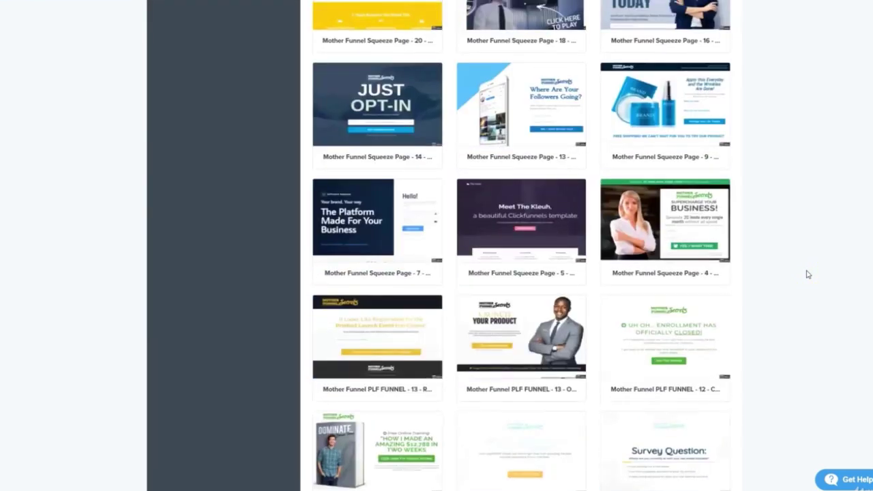
pyautogui.scroll(5, 809, 274)
pyautogui.scroll(3, 808, 274)
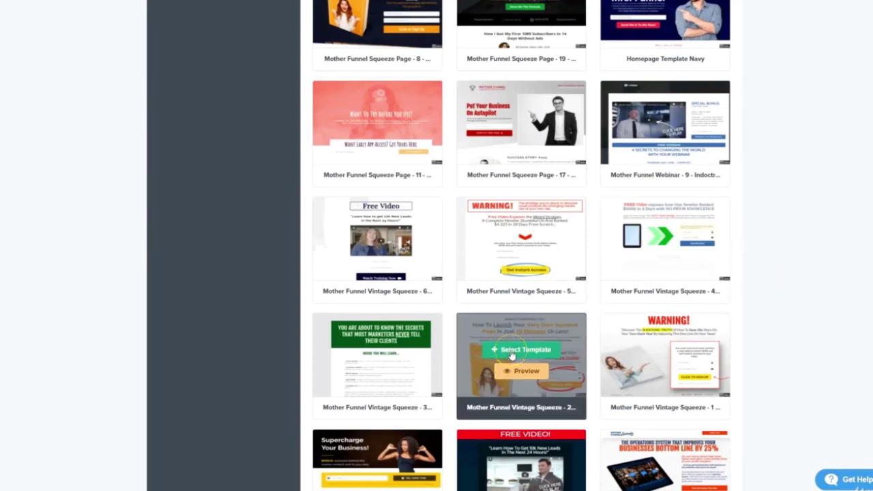
pyautogui.click(512, 355)
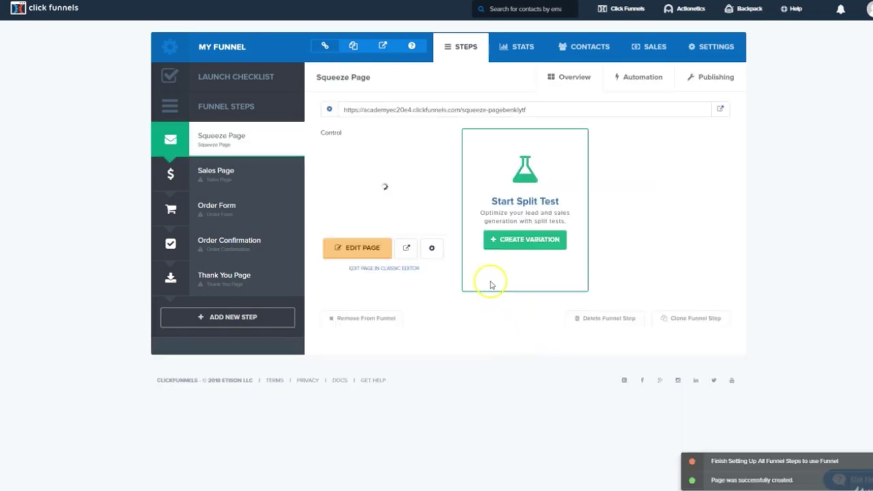
pyautogui.click(351, 250)
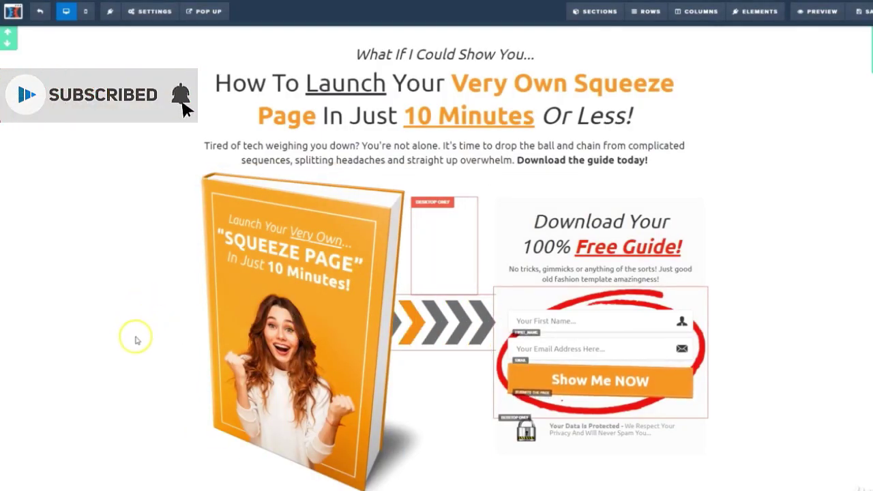
# - Delete the book and arrow graphics, then add an Image element to the empty left column
pyautogui.scroll(-2, 134, 340)
pyautogui.scroll(2, 135, 340)
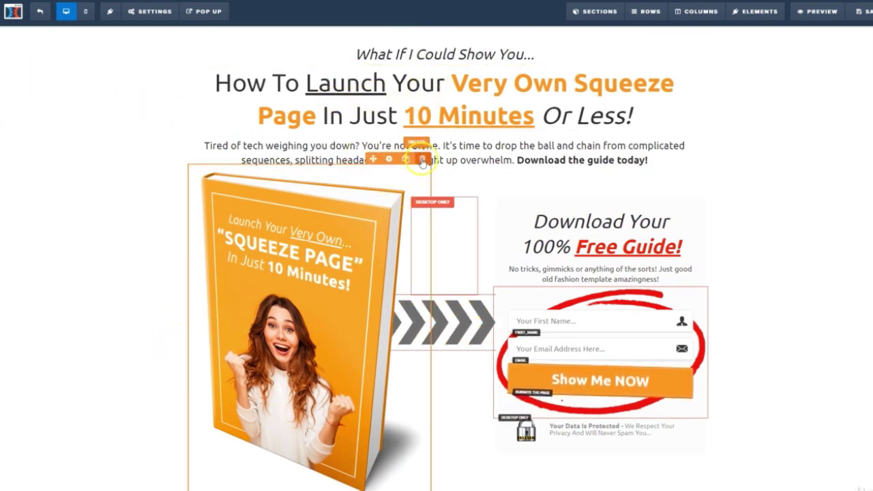
pyautogui.click(423, 159)
pyautogui.click(494, 39)
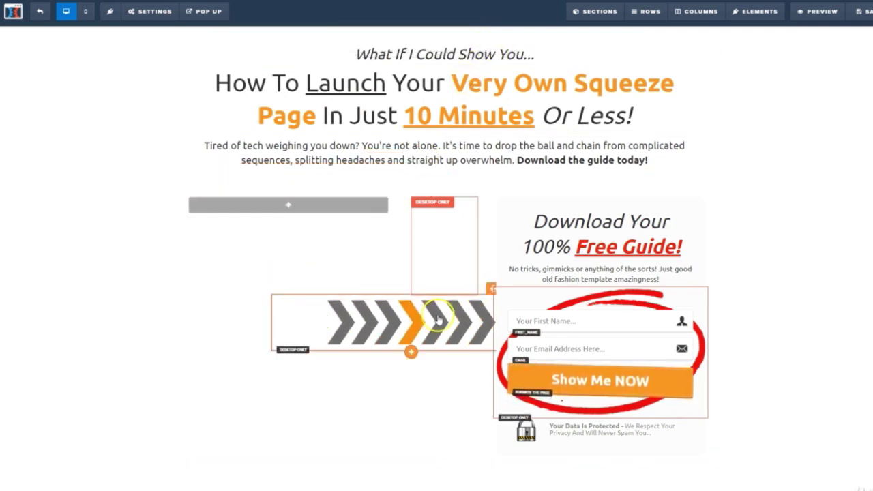
pyautogui.click(439, 321)
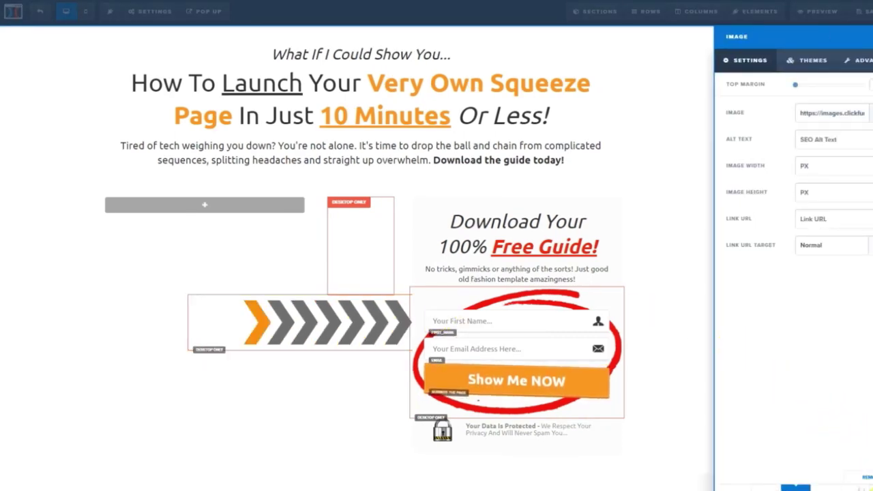
pyautogui.click(861, 478)
pyautogui.click(494, 42)
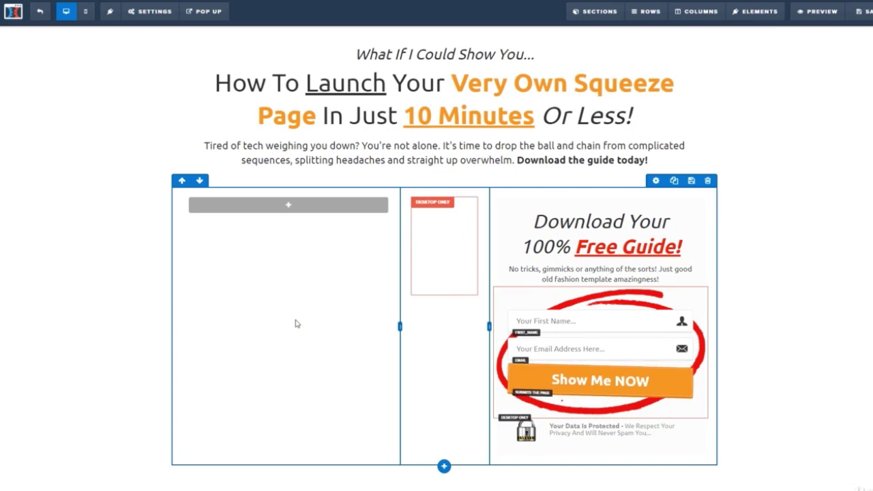
pyautogui.click(290, 207)
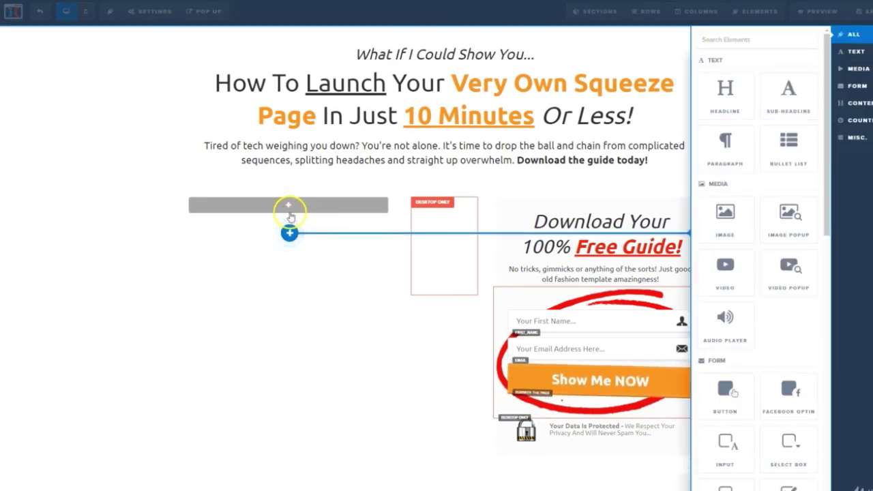
pyautogui.click(725, 221)
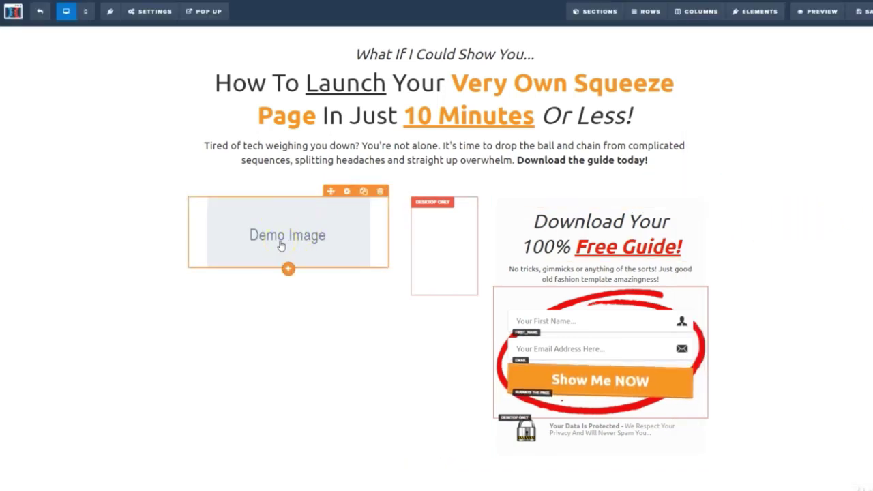
# - Replace the Demo Image placeholder with the High Level Strategies tablet image from Uploaded Images
pyautogui.click(314, 239)
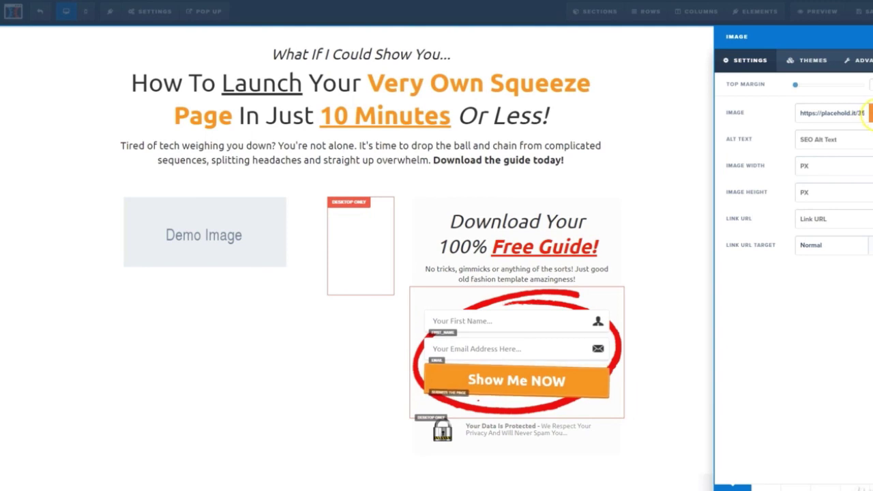
pyautogui.click(869, 114)
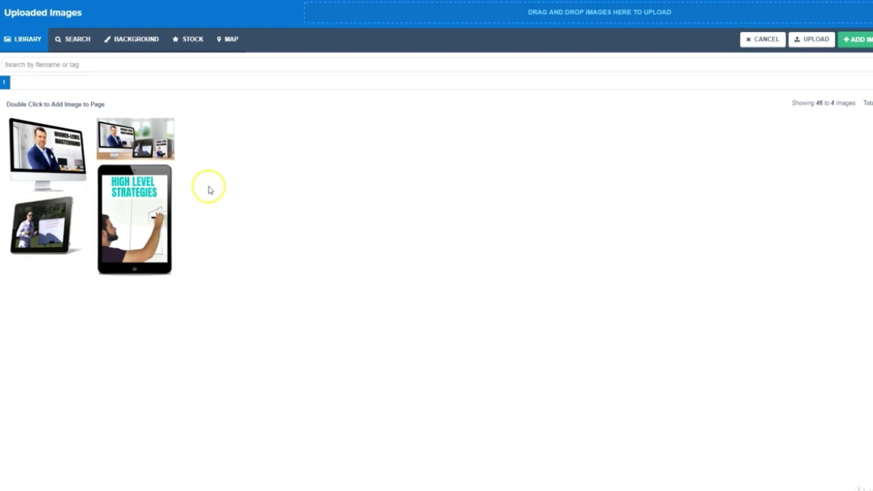
pyautogui.doubleClick(121, 207)
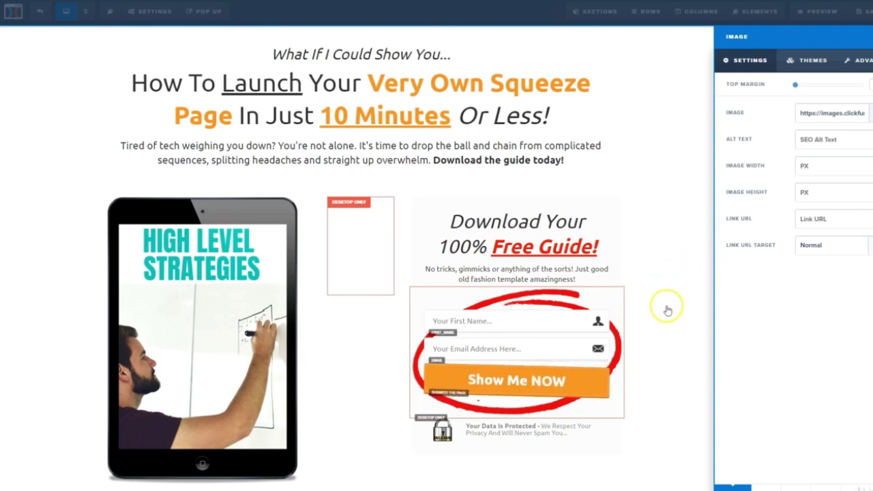
# - Paste the new easy-strategies wording over the squeeze page's main headline
pyautogui.click(294, 96)
pyautogui.tripleClick(361, 90)
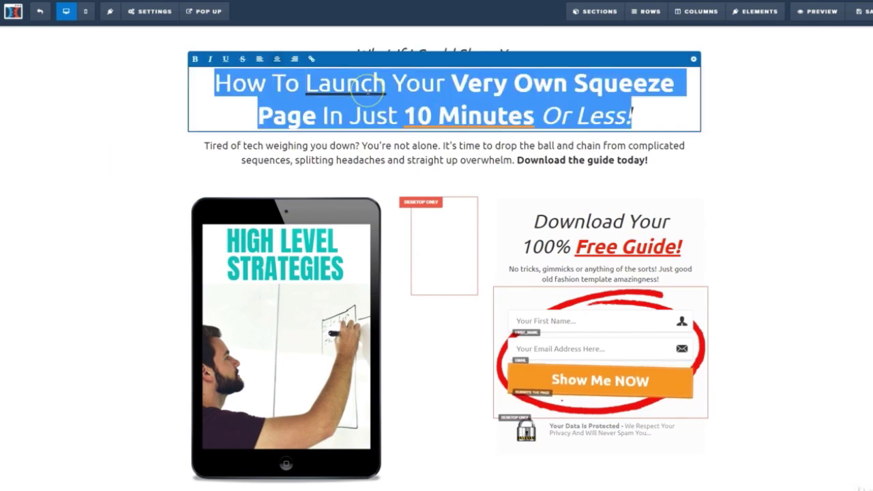
pyautogui.write('Grab These Easy Strategies To Take Your Business To The Next Level Today!')
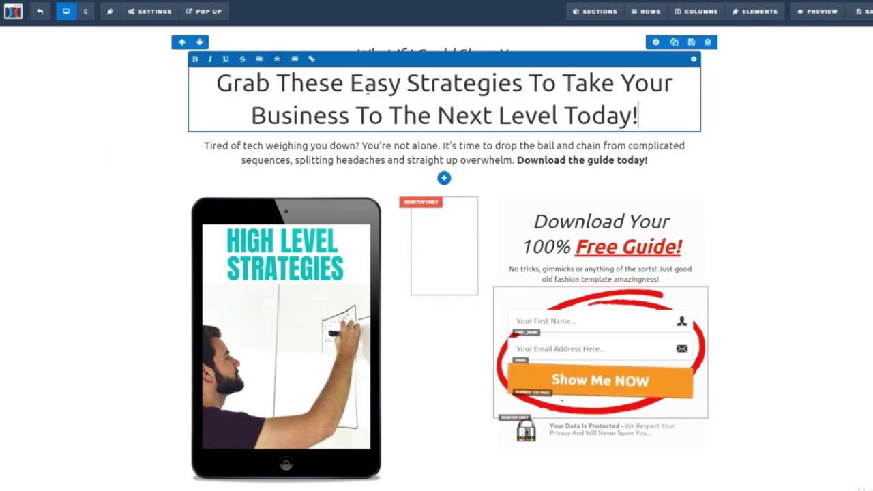
pyautogui.click(761, 115)
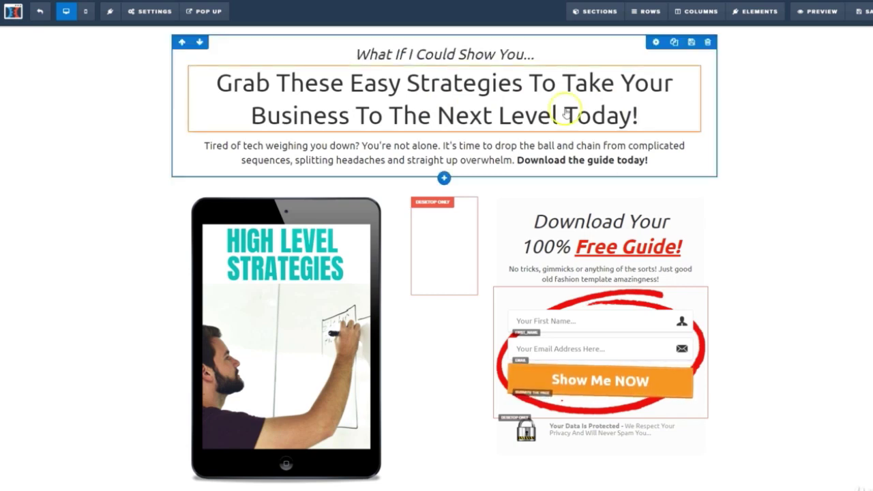
pyautogui.click(478, 105)
pyautogui.click(394, 117)
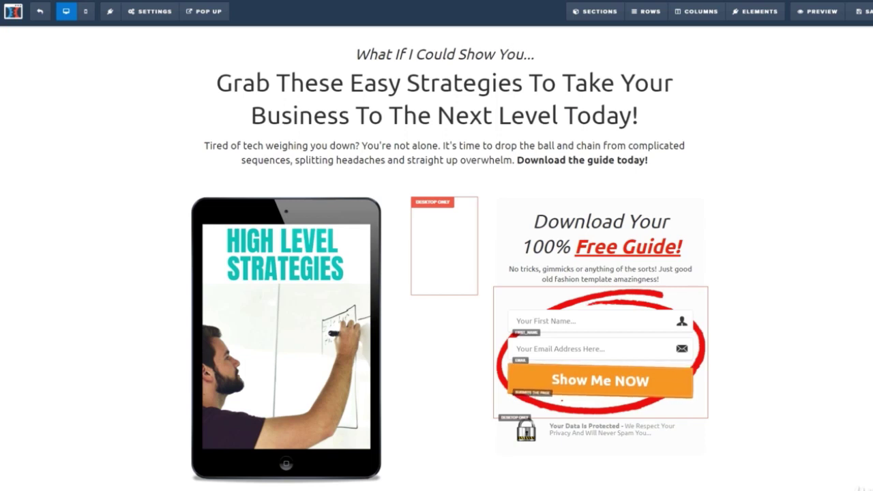
# - Delete the tagline paragraph, save the squeeze page, and exit to the funnel steps
pyautogui.click(462, 159)
pyautogui.click(638, 160)
pyautogui.click(444, 157)
pyautogui.click(665, 151)
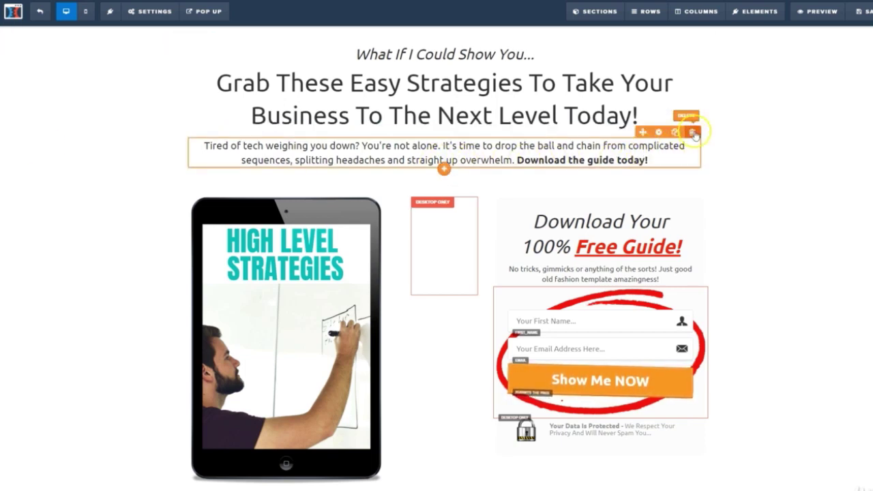
pyautogui.click(692, 132)
pyautogui.click(493, 41)
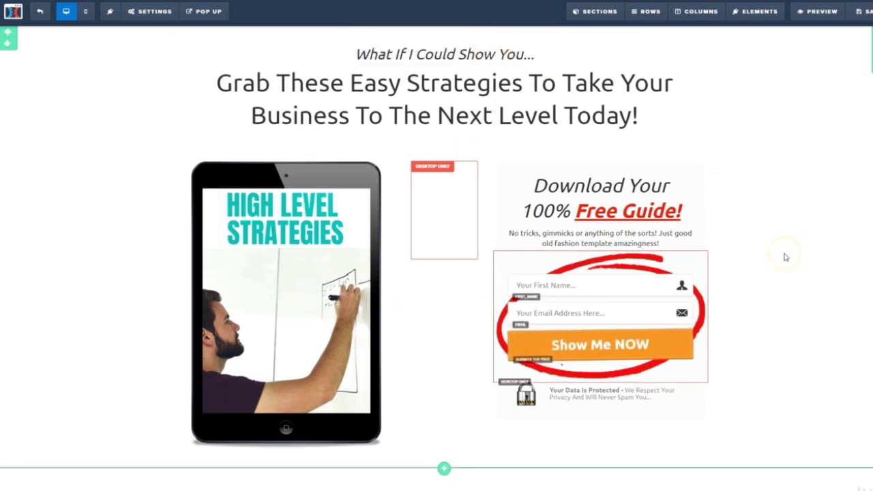
pyautogui.scroll(-1, 786, 258)
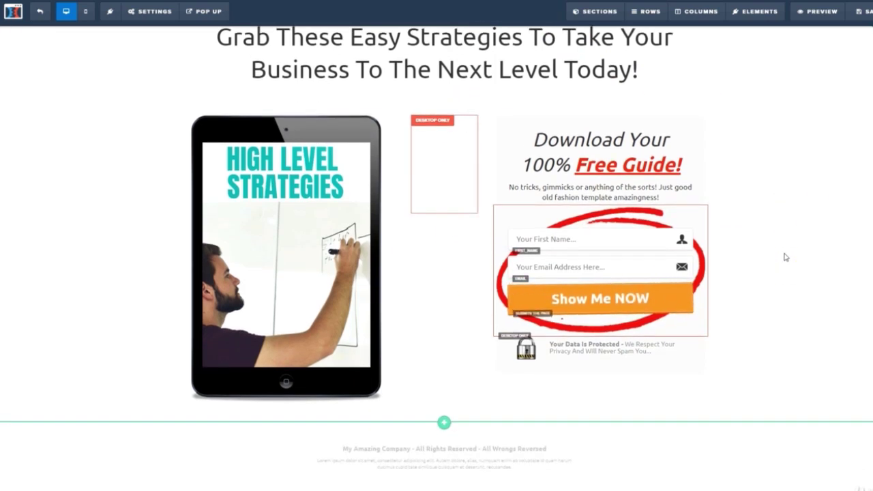
pyautogui.scroll(1, 785, 256)
pyautogui.click(864, 13)
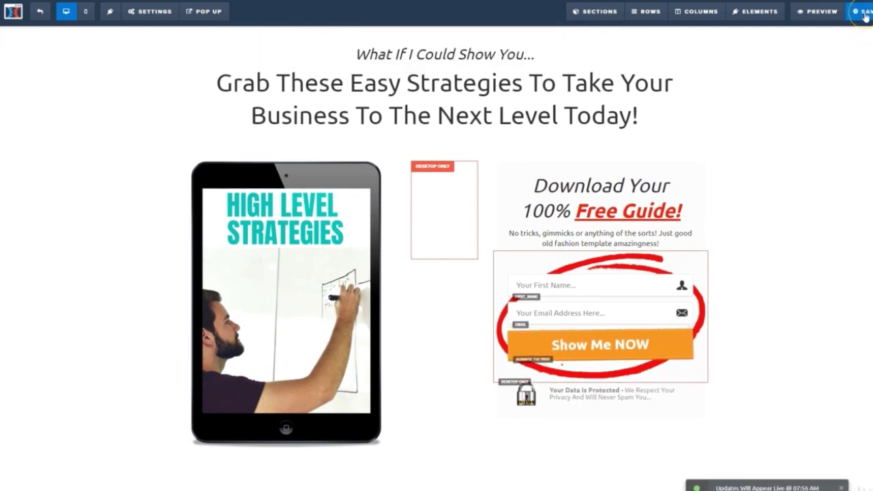
pyautogui.click(39, 20)
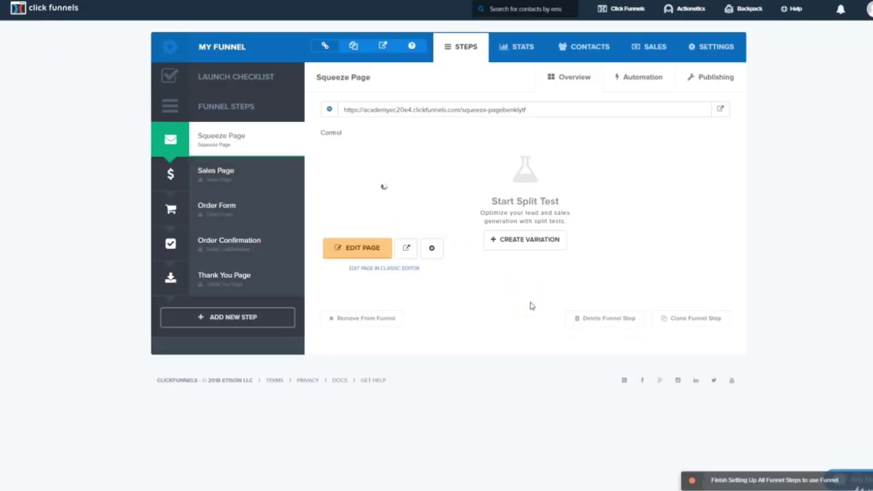
# - Build the Sales Page step from the Blue Beam Sales Page template and open the new page in the editor
pyautogui.click(220, 176)
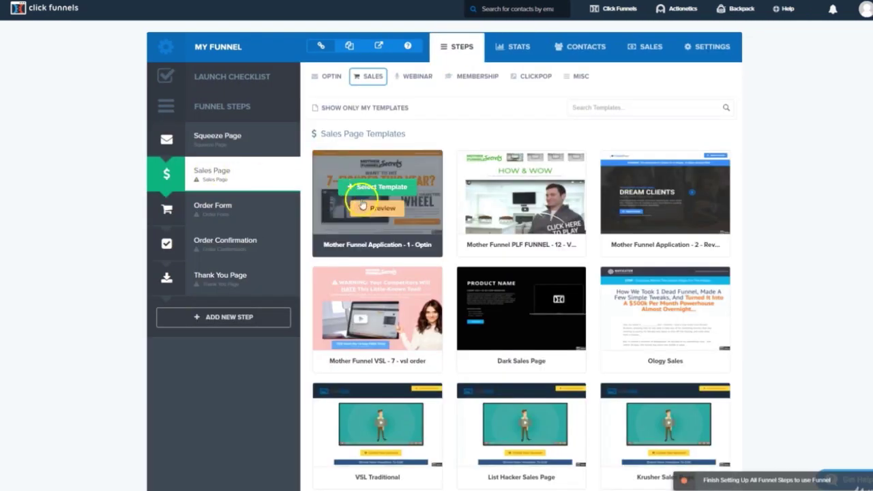
pyautogui.scroll(-3, 782, 366)
pyautogui.scroll(-15, 782, 367)
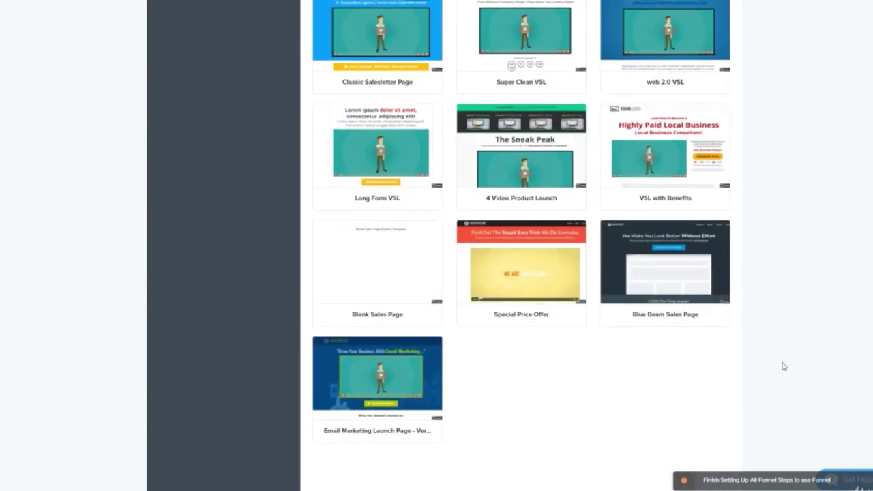
pyautogui.moveTo(621, 258)
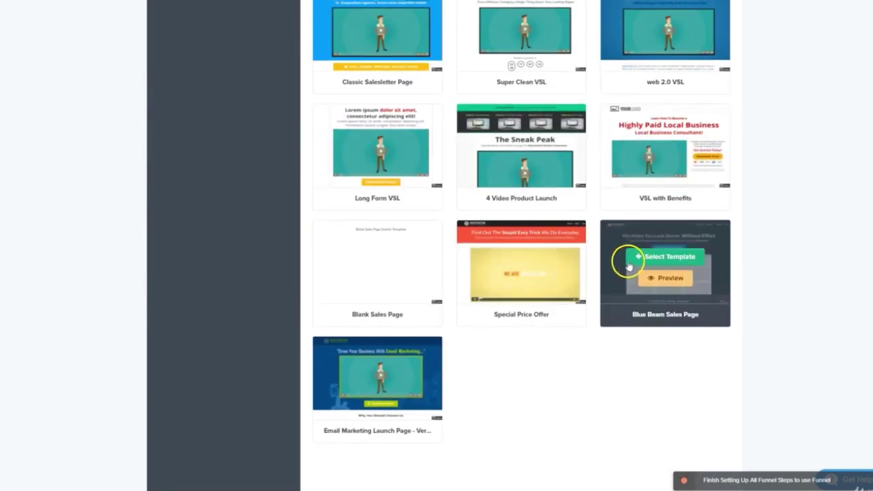
pyautogui.click(670, 262)
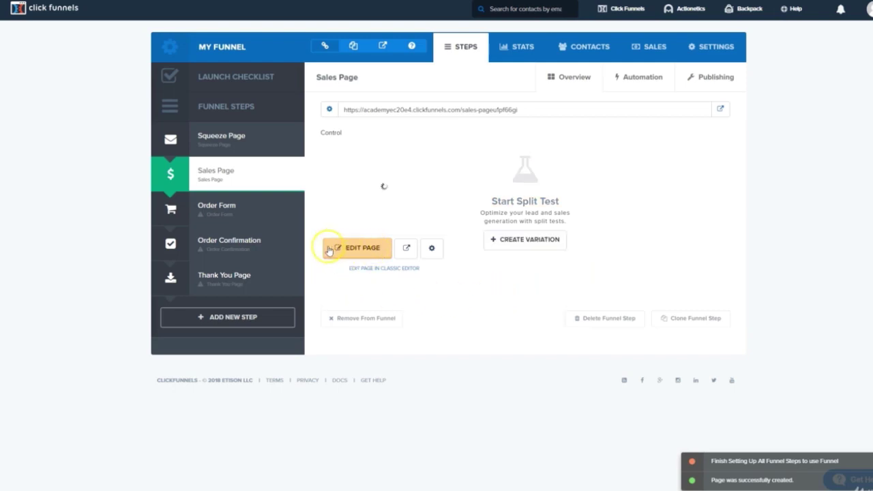
pyautogui.click(360, 248)
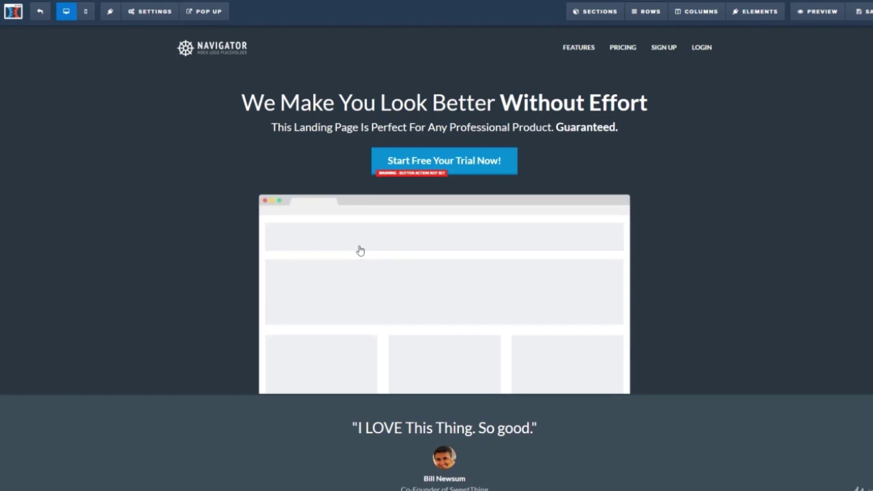
# - Replace the hero headline and subheading with the Higher-Level Mastermind and 10X revenue copy
pyautogui.click(251, 235)
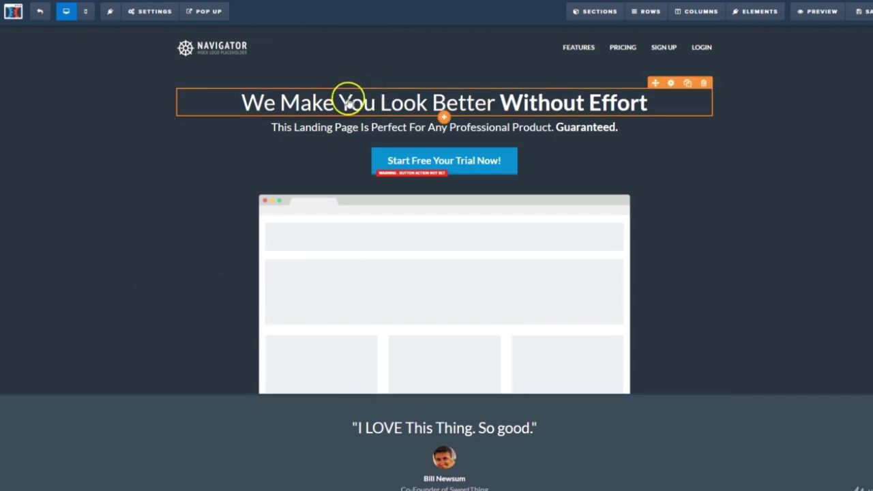
pyautogui.doubleClick(396, 103)
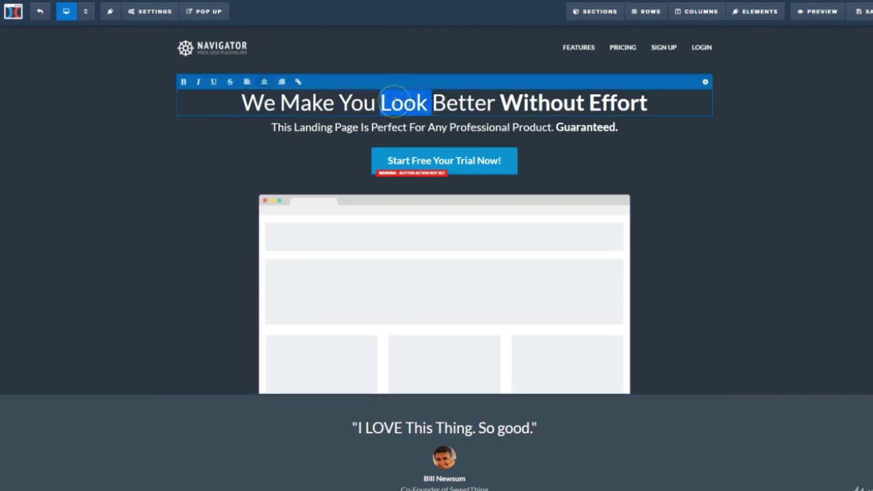
pyautogui.tripleClick(396, 101)
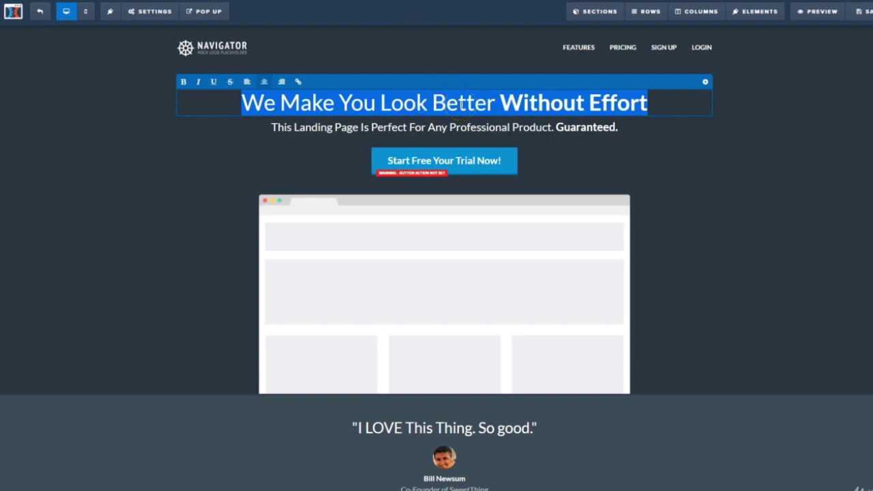
pyautogui.write('Take your business to the next level with our Higher-Level Mastermind training.')
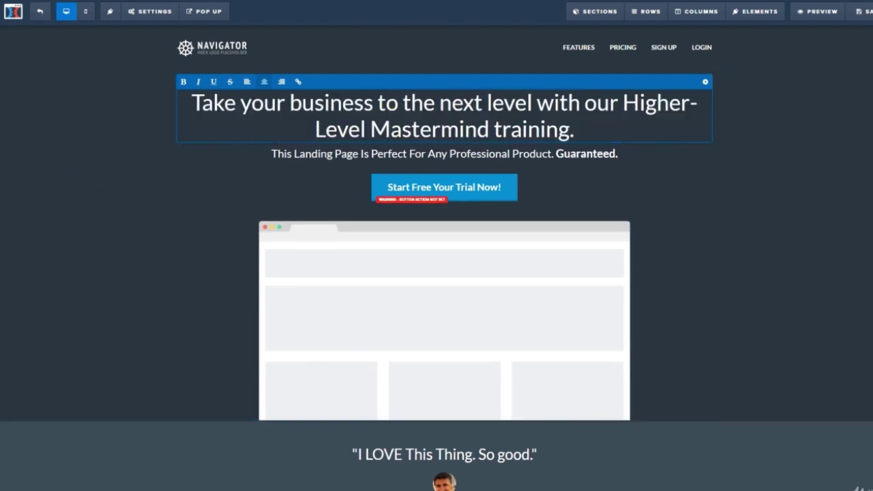
pyautogui.click(393, 159)
pyautogui.tripleClick(395, 155)
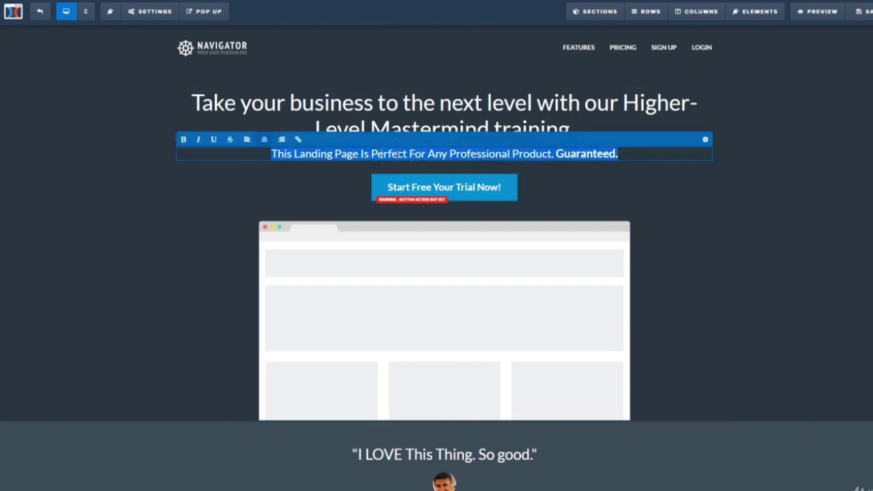
pyautogui.write("10X your revenue with the most advanced secrets we've ever shared.")
pyautogui.click(158, 234)
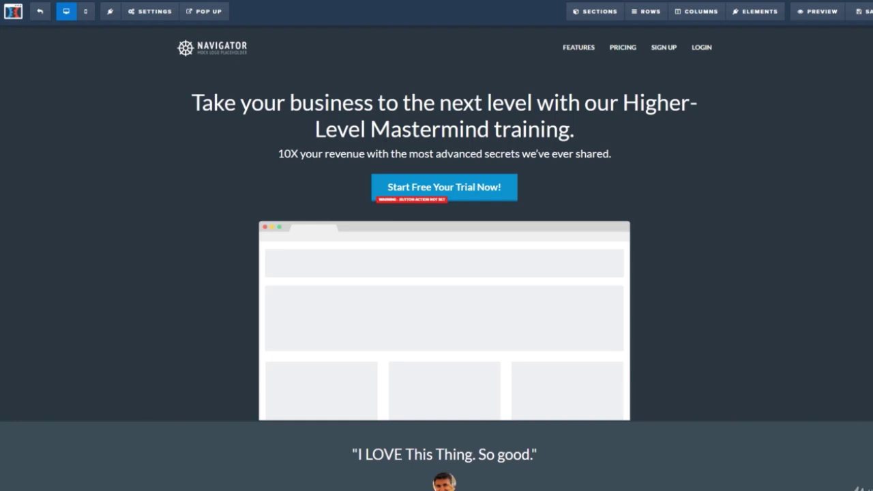
# - Change the two feature headings to 'Cutting edge business growth secrets…' and 'Expert next-level video course…'
pyautogui.scroll(-5, 273, 448)
pyautogui.tripleClick(536, 326)
pyautogui.write('Cutting edge business growth secrets, designed to take your company to the next level!')
pyautogui.scroll(-3, 55, 316)
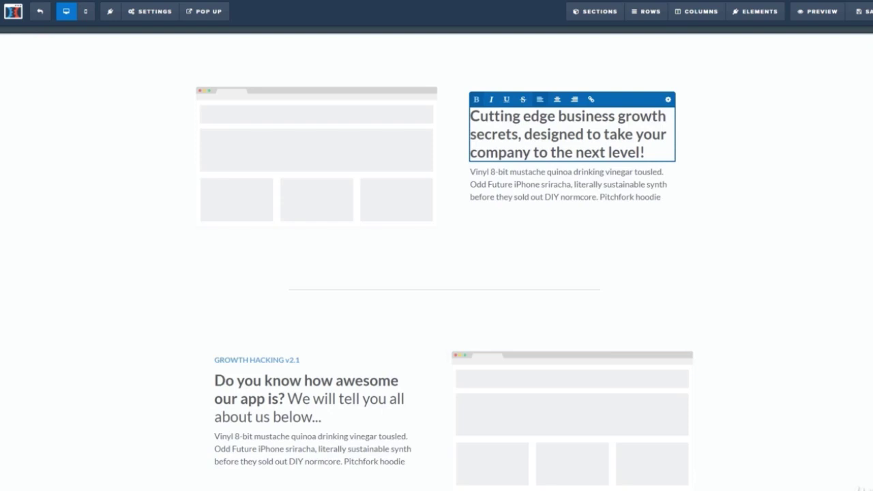
pyautogui.tripleClick(287, 408)
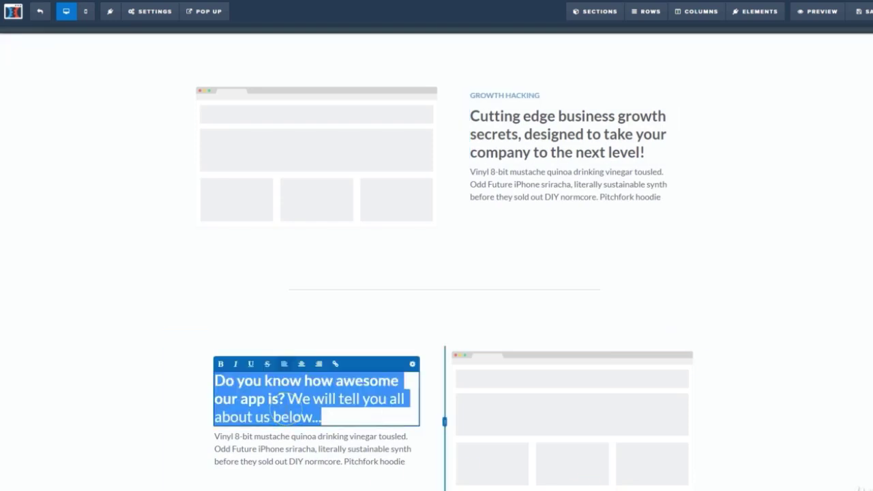
pyautogui.write('Expert next-level video course taught on-location by respected industry leaders...')
pyautogui.click(120, 372)
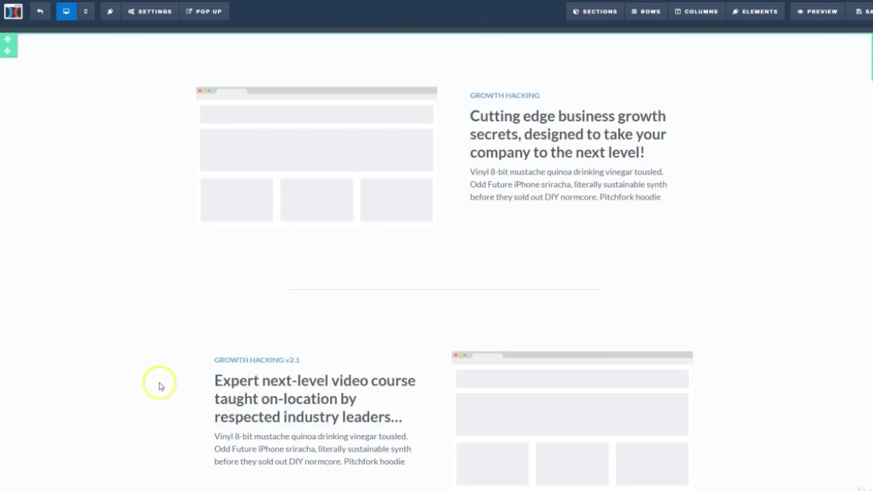
pyautogui.scroll(-2, 159, 386)
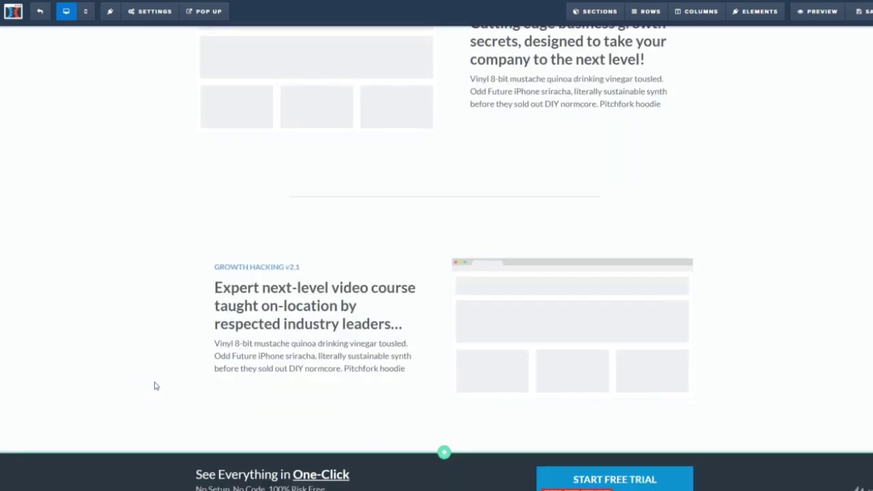
pyautogui.scroll(-1, 152, 385)
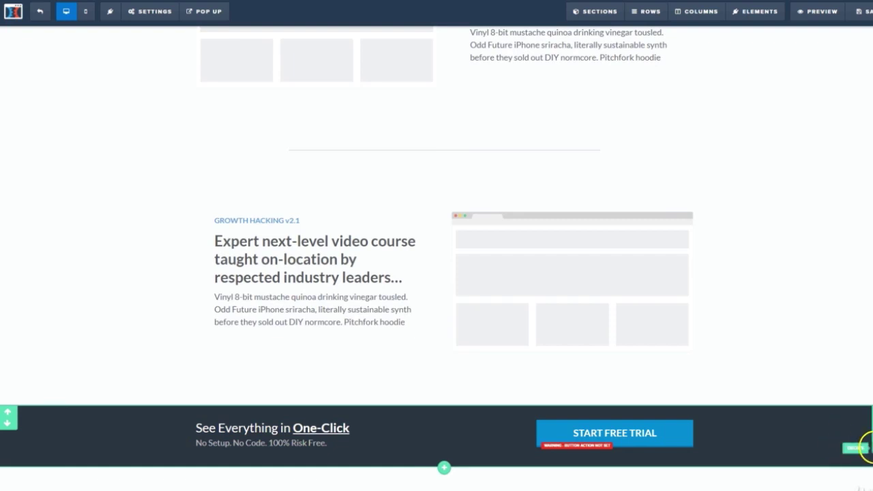
# - Delete the One-Click section, both feature paragraphs, and the GROWTH HACKING v2.1 label
pyautogui.click(857, 447)
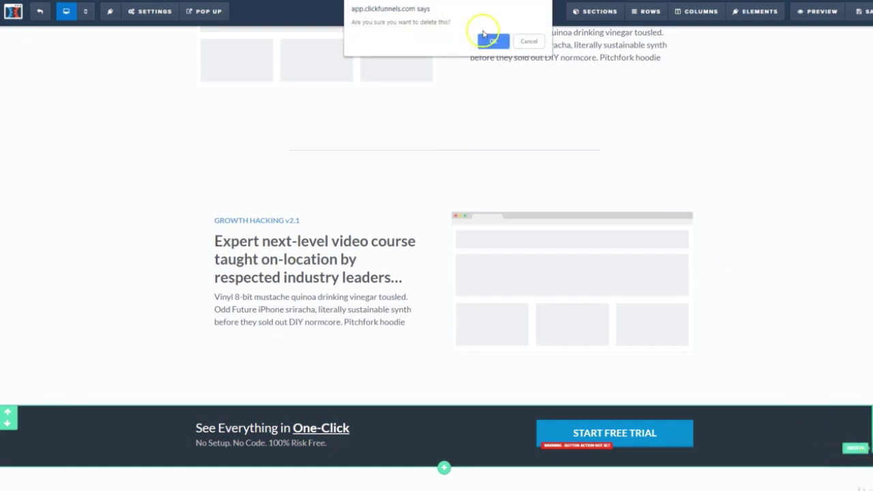
pyautogui.click(493, 42)
pyautogui.scroll(2, 443, 266)
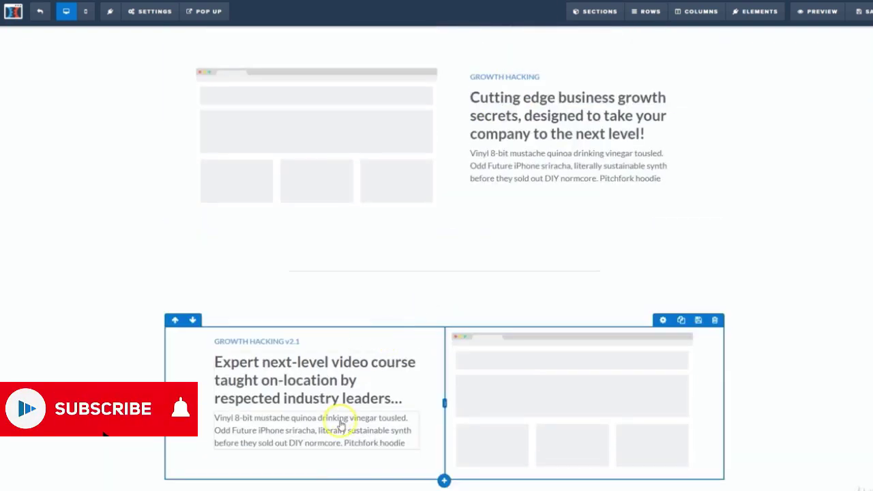
pyautogui.click(410, 406)
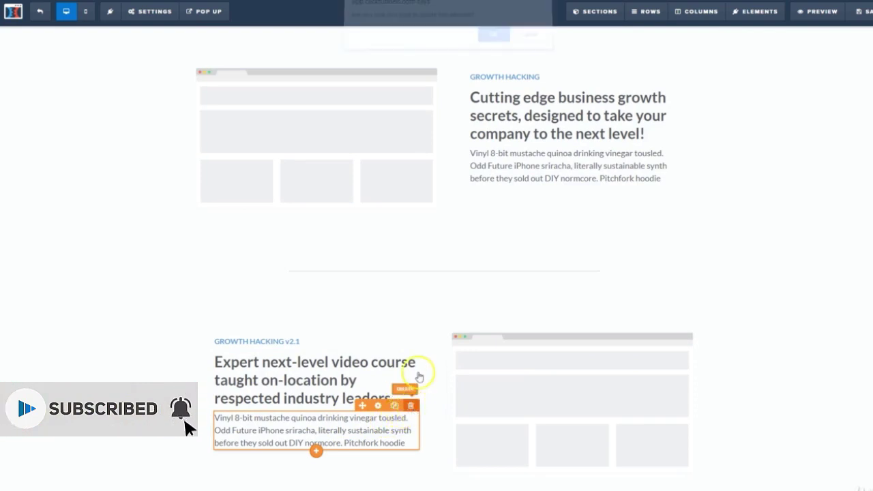
pyautogui.click(496, 41)
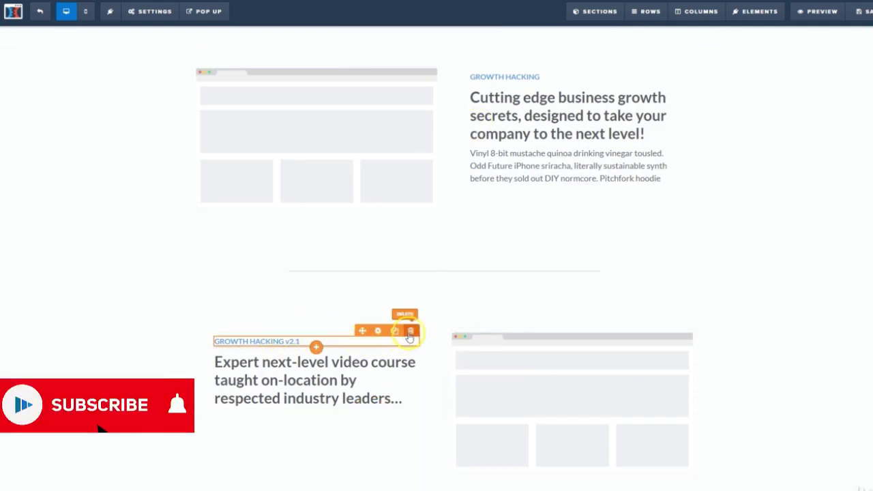
pyautogui.click(411, 330)
pyautogui.click(495, 39)
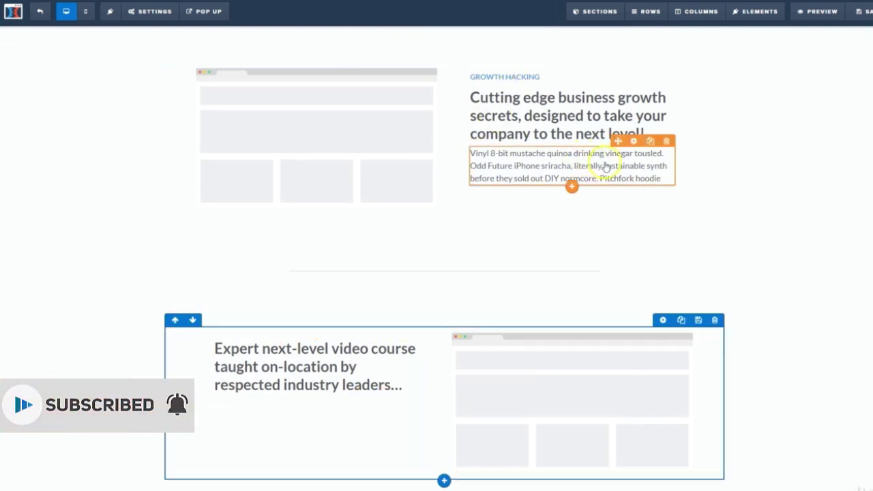
pyautogui.click(667, 141)
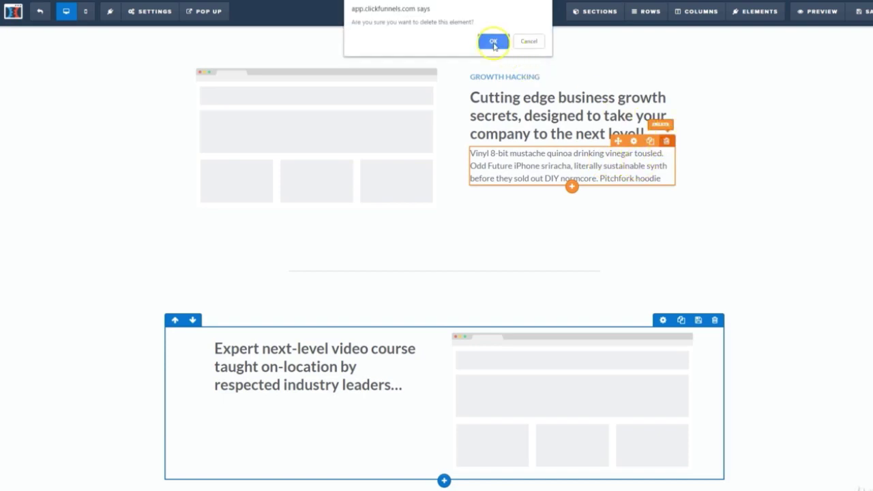
pyautogui.click(494, 42)
# - Remove the logo-and-navigation row from the top of the sales page
pyautogui.scroll(4, 513, 209)
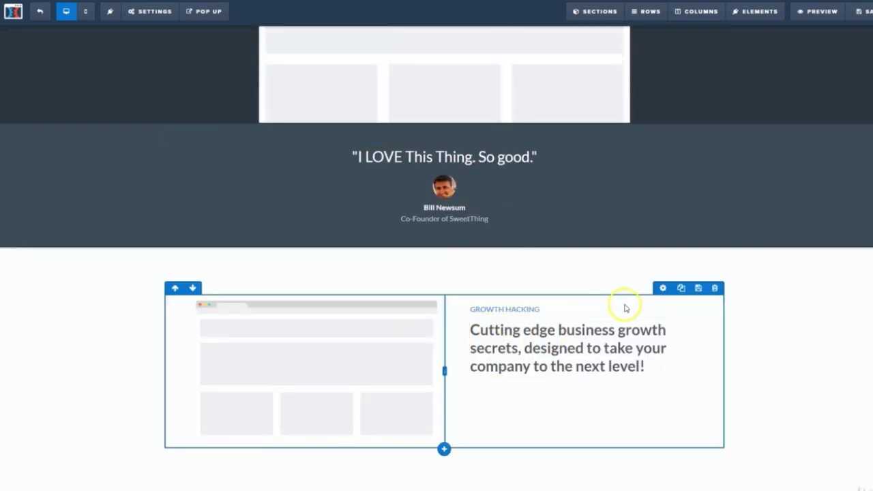
pyautogui.scroll(5, 618, 205)
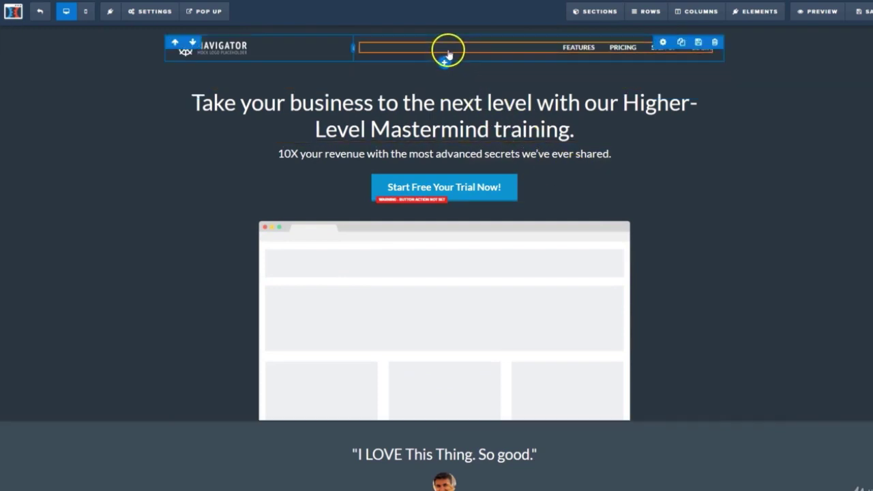
pyautogui.click(715, 42)
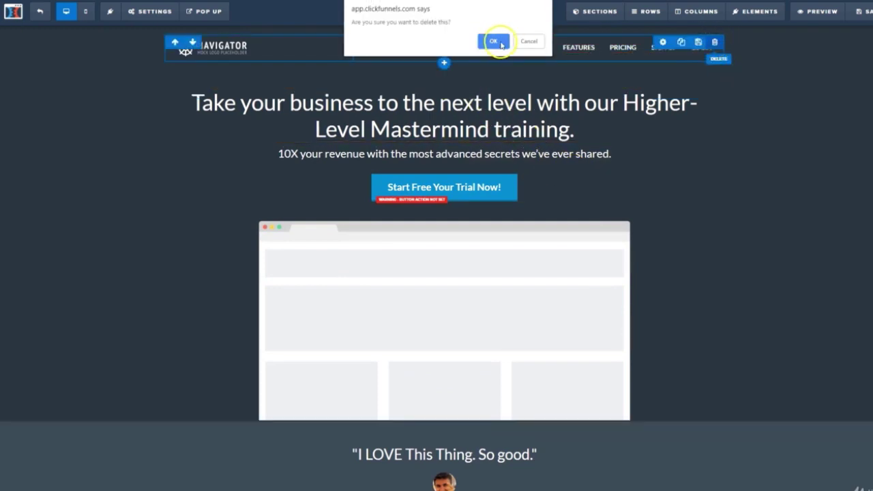
pyautogui.click(497, 42)
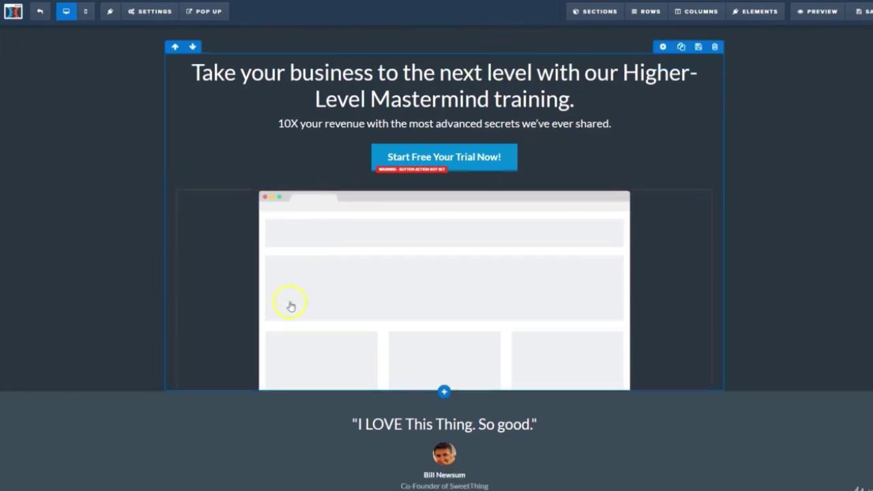
pyautogui.scroll(-2, 425, 353)
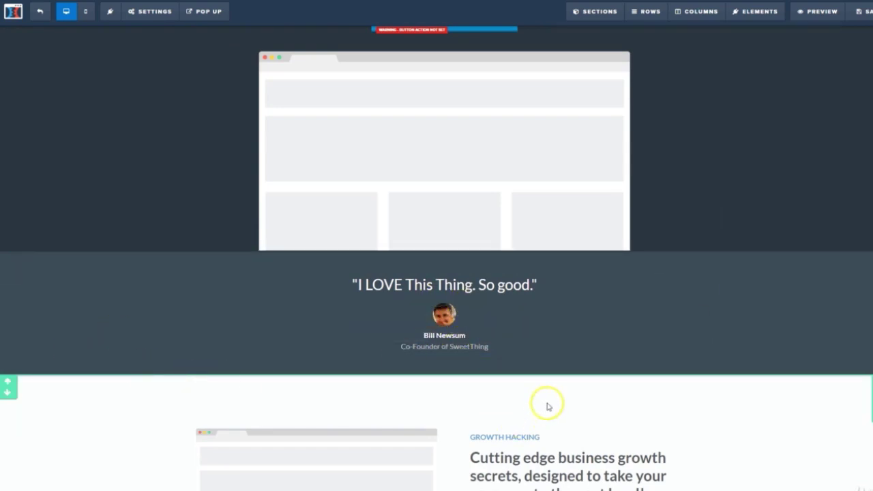
# - Replace the hero placeholder with the Higher-Level Mastermind mockup from the uploaded images
pyautogui.scroll(-2, 544, 410)
pyautogui.scroll(3, 543, 410)
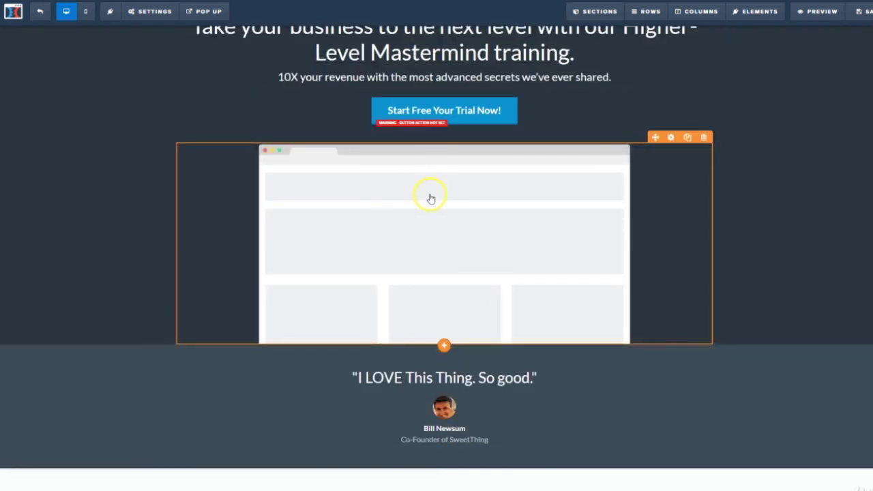
pyautogui.click(429, 198)
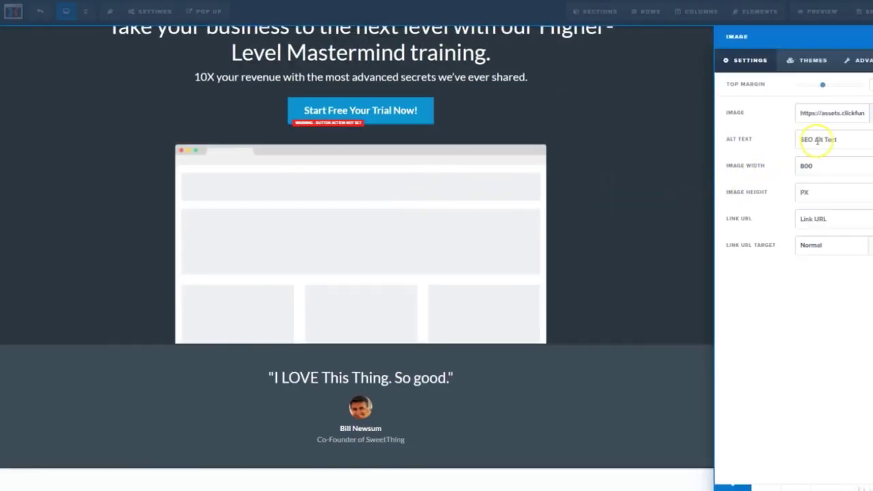
pyautogui.click(869, 113)
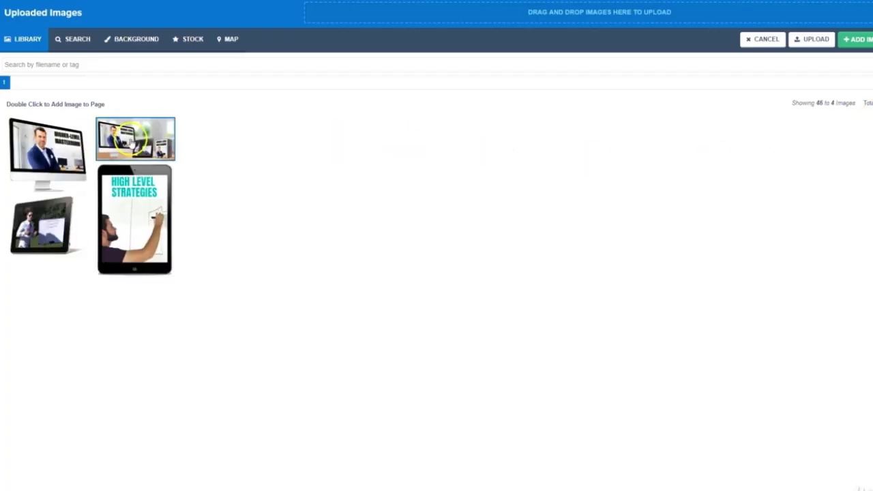
pyautogui.click(130, 140)
pyautogui.doubleClick(129, 140)
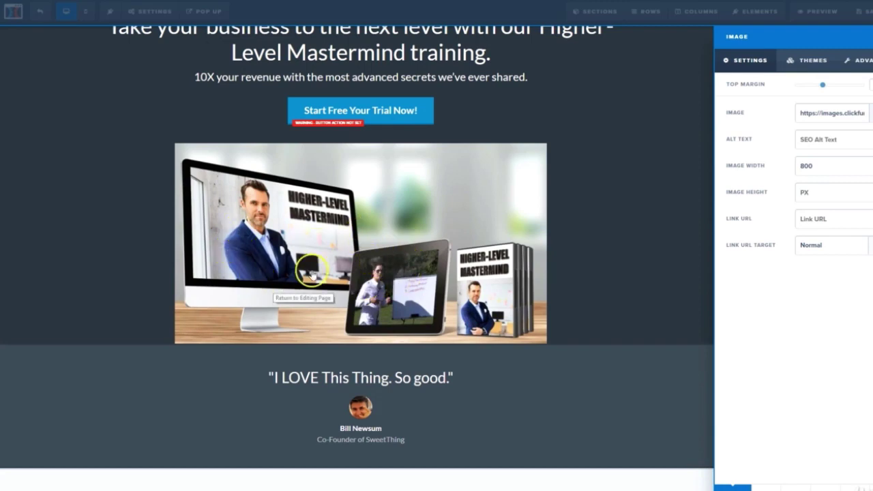
pyautogui.click(634, 200)
# - Put the Higher-Level Mastermind monitor image in place of the Growth Hacking placeholder
pyautogui.scroll(-5, 580, 263)
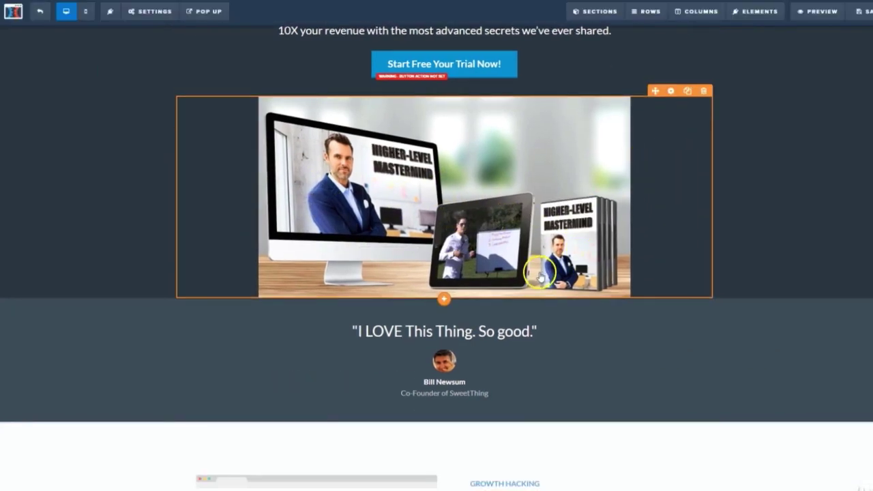
pyautogui.scroll(-3, 536, 267)
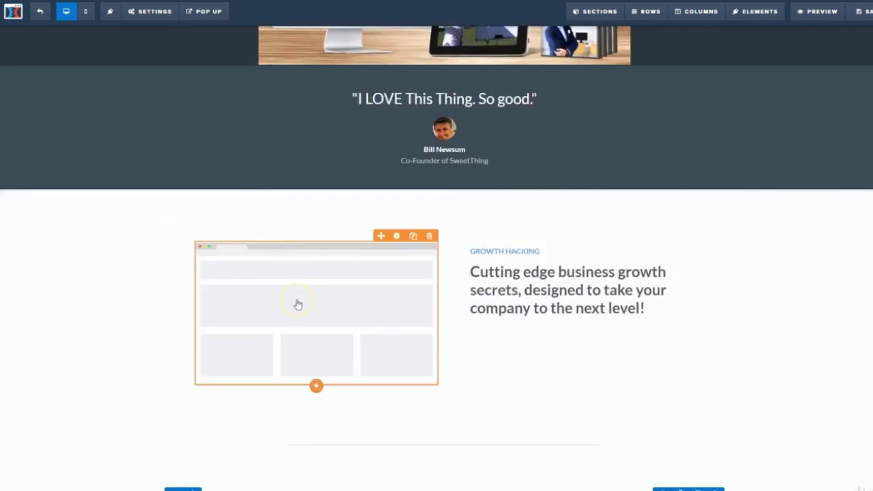
pyautogui.click(344, 297)
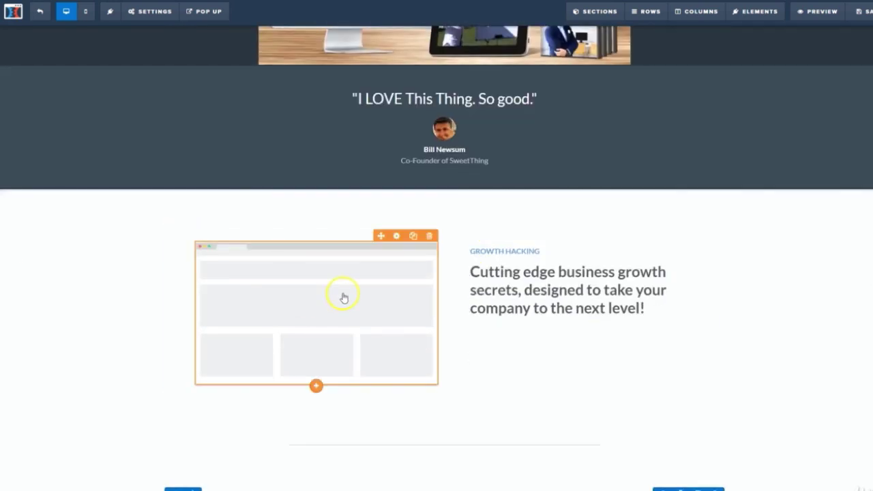
pyautogui.click(379, 295)
pyautogui.click(870, 114)
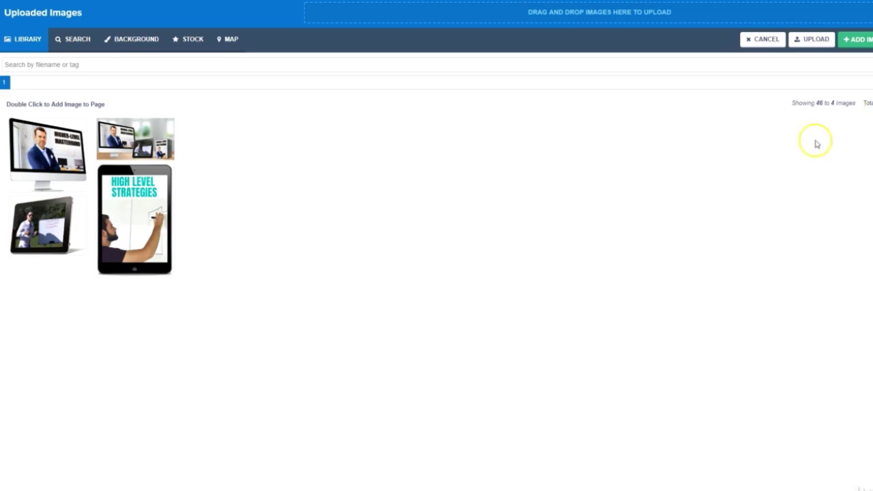
pyautogui.click(44, 140)
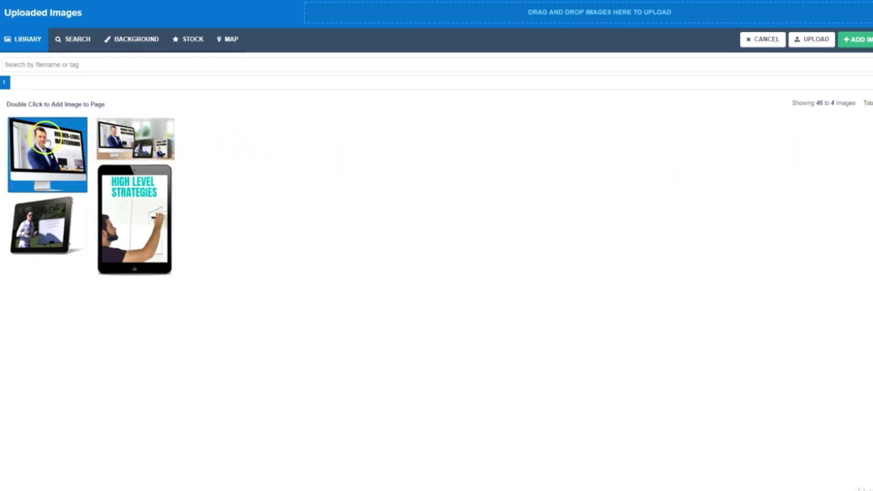
pyautogui.doubleClick(44, 144)
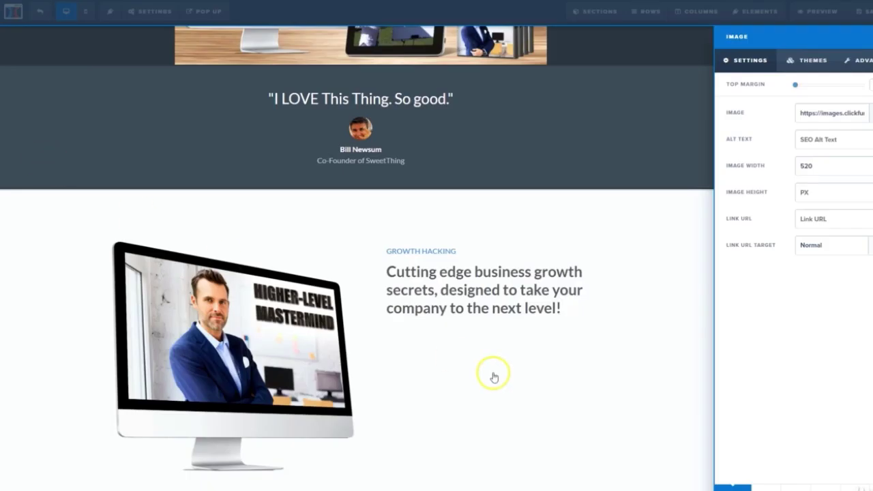
pyautogui.click(649, 400)
# - Insert the tablet image into the video-course section's placeholder
pyautogui.scroll(-4, 566, 382)
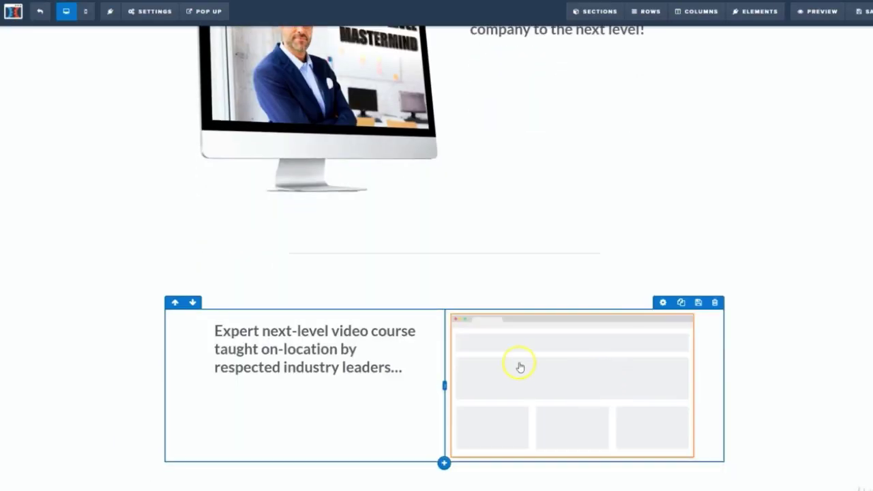
pyautogui.click(574, 370)
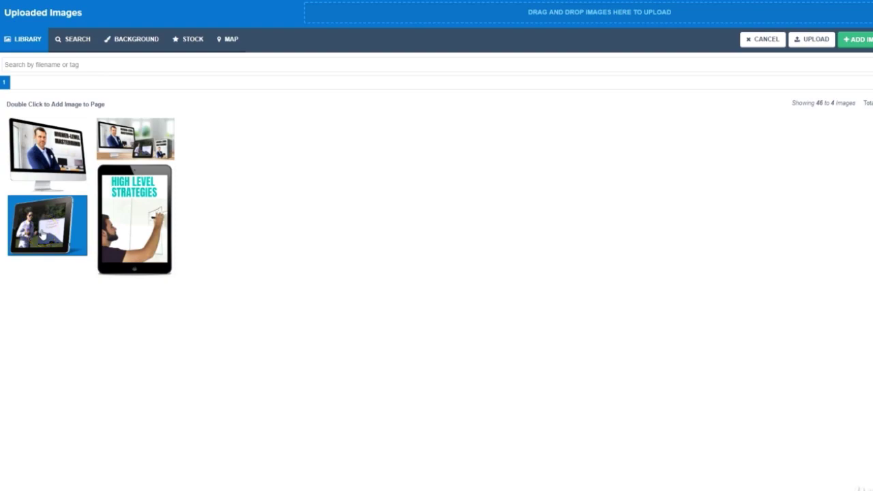
pyautogui.doubleClick(41, 235)
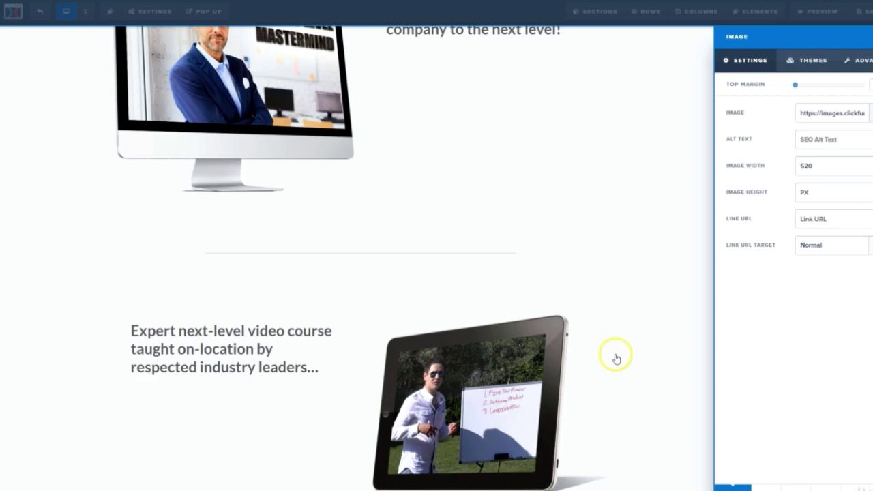
pyautogui.click(682, 309)
pyautogui.scroll(3, 641, 361)
pyautogui.scroll(5, 627, 405)
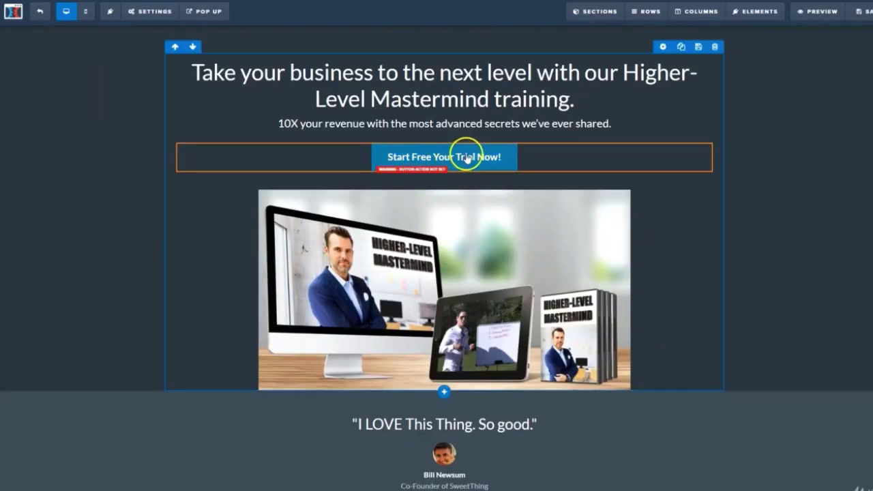
# - Relabel the trial button 'Buy Now' and set its action to Go To Next Step In Funnel
pyautogui.click(448, 157)
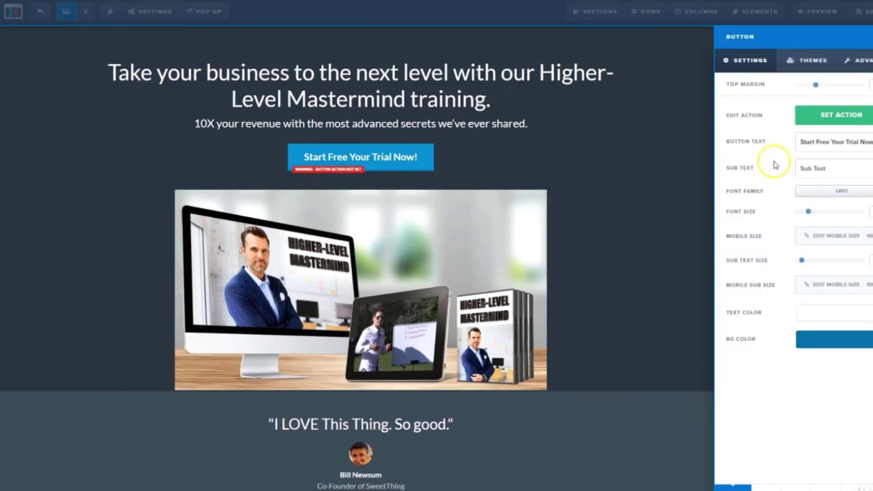
pyautogui.hotkey('ctrl', 'a')
pyautogui.write('Buy Now')
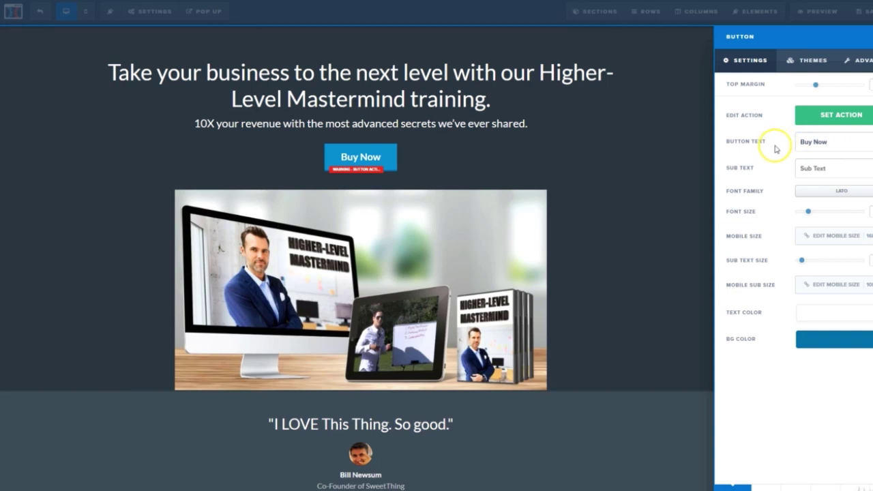
pyautogui.click(839, 115)
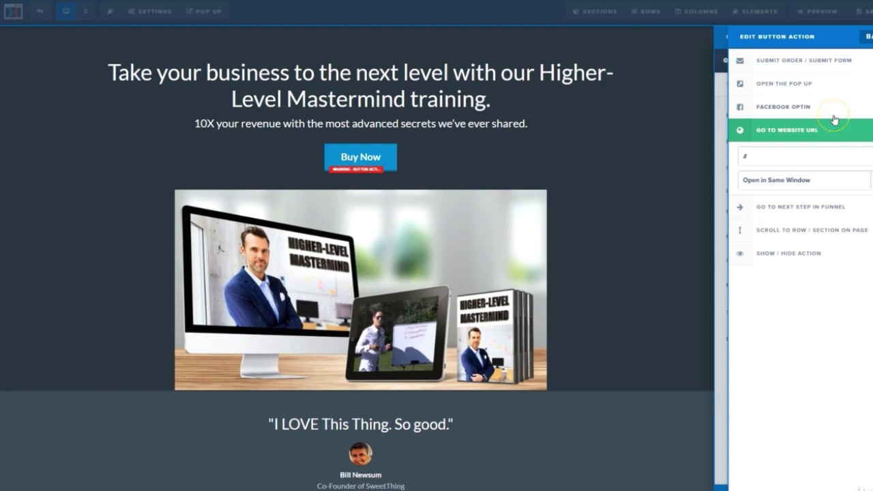
pyautogui.click(790, 208)
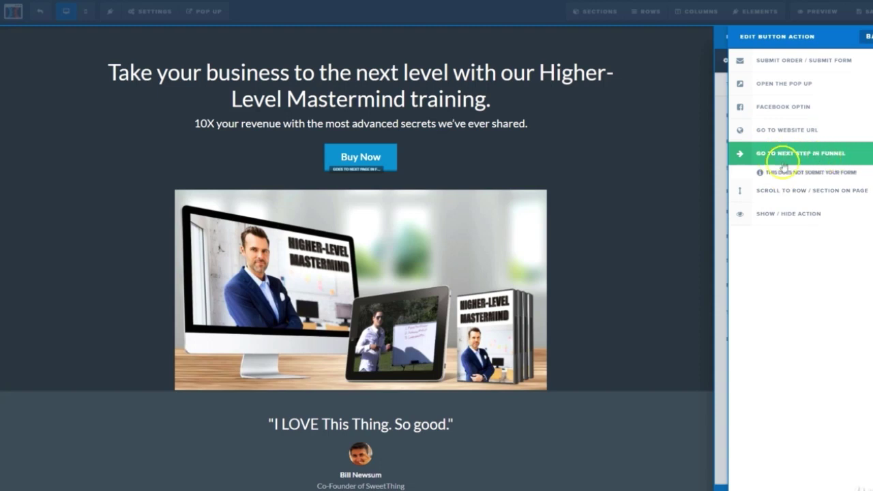
pyautogui.click(648, 161)
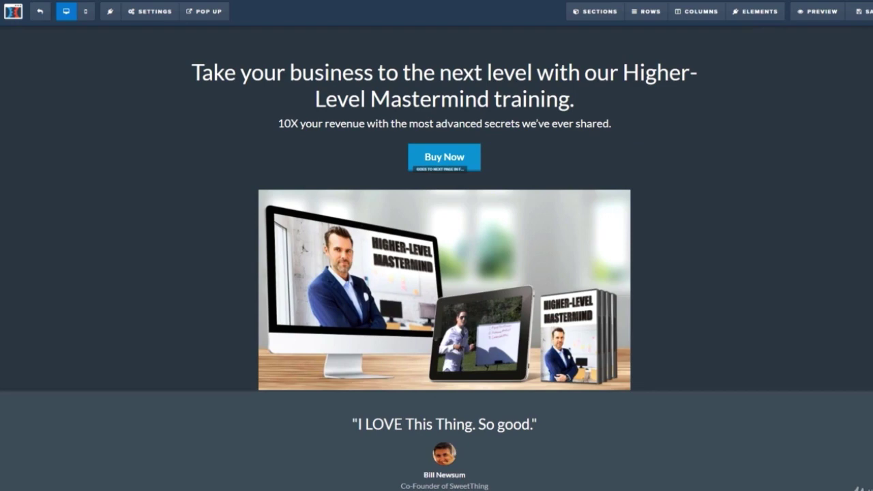
# - Paste the new easy-strategies SEO title into the page's meta data, then exit to the funnel steps
pyautogui.click(859, 13)
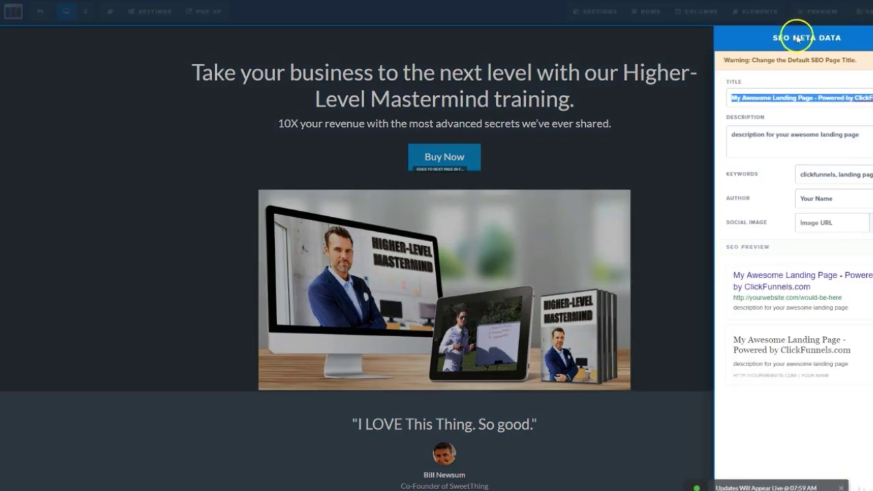
pyautogui.write('Grab These Easy Strategies To Take Your Business To The Next Level Today!')
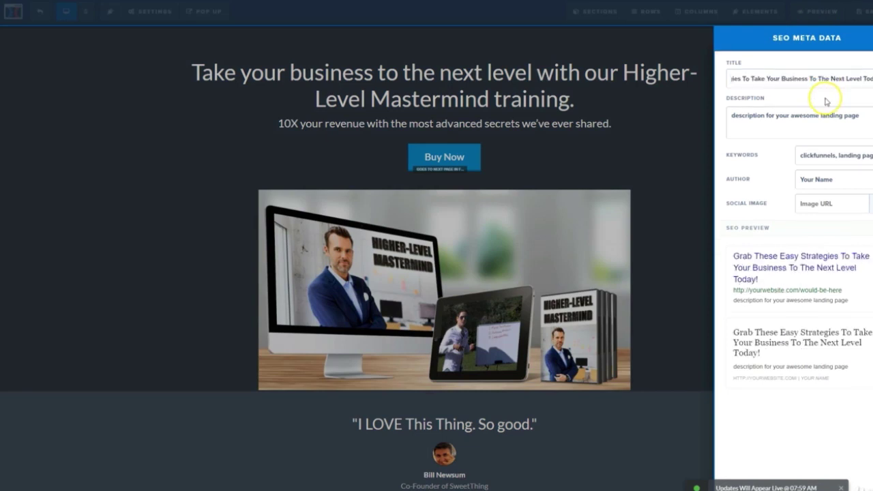
pyautogui.click(686, 134)
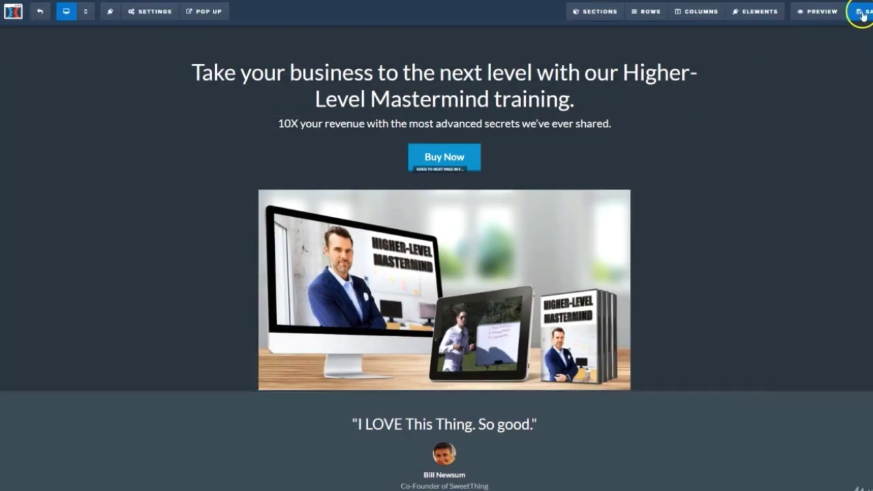
pyautogui.click(41, 15)
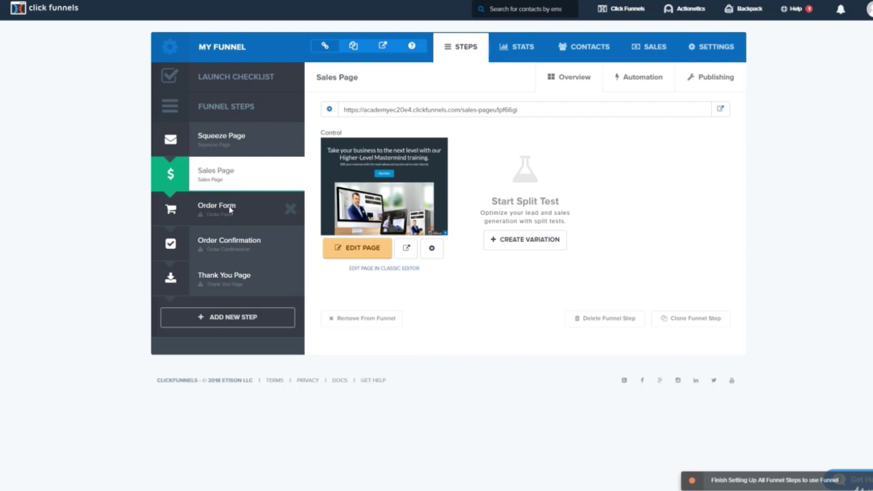
# - Open the Order Form step and apply the Skinny Order Form template from the gallery
pyautogui.click(230, 209)
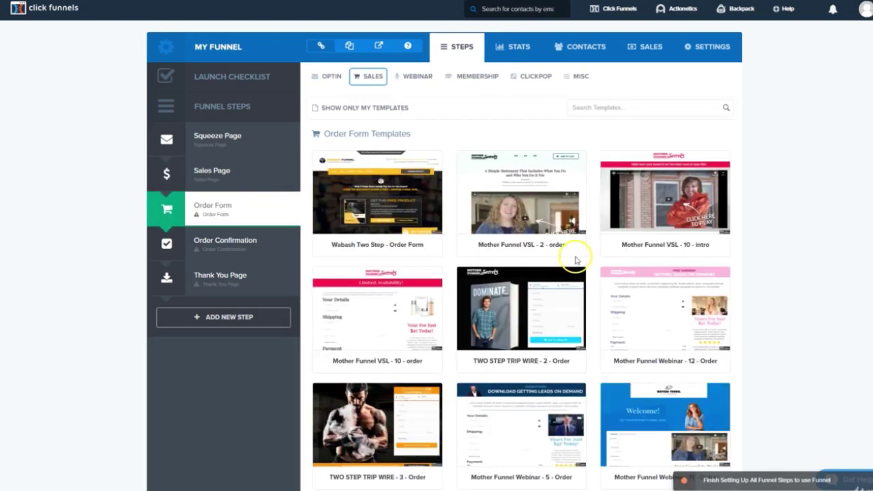
pyautogui.moveTo(577, 261)
pyautogui.scroll(-13, 577, 261)
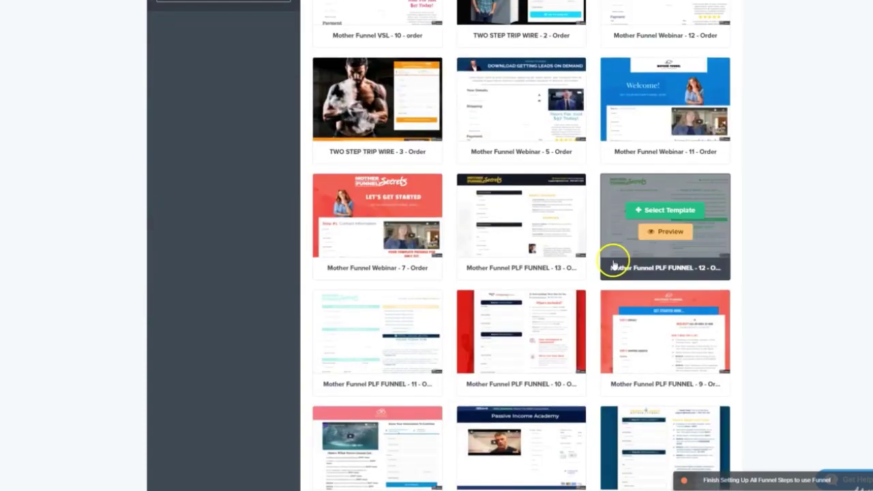
pyautogui.scroll(-11, 566, 263)
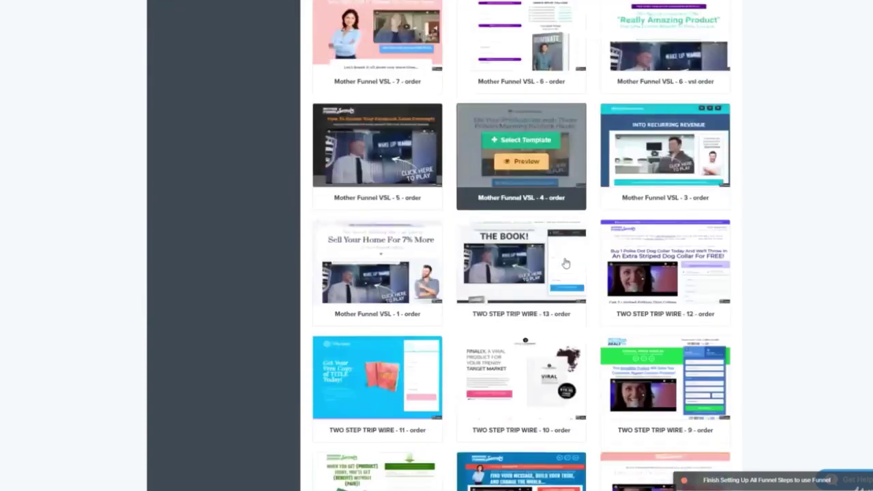
pyautogui.scroll(-2, 566, 264)
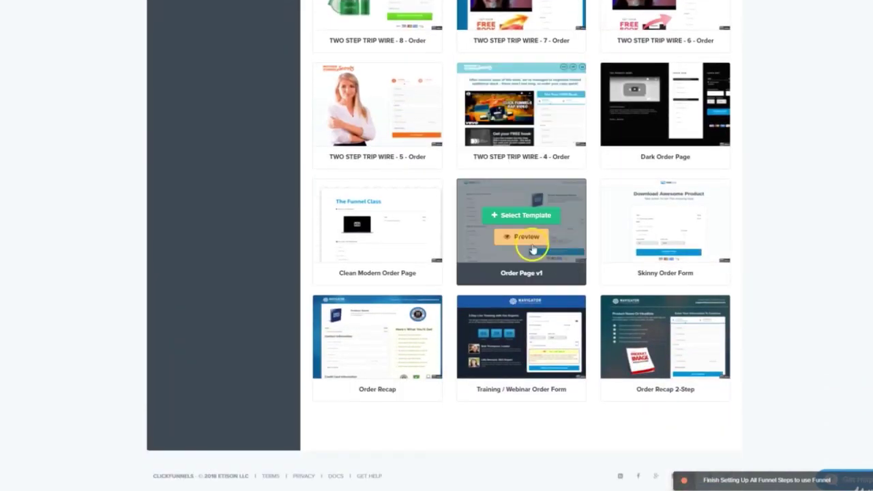
pyautogui.click(667, 217)
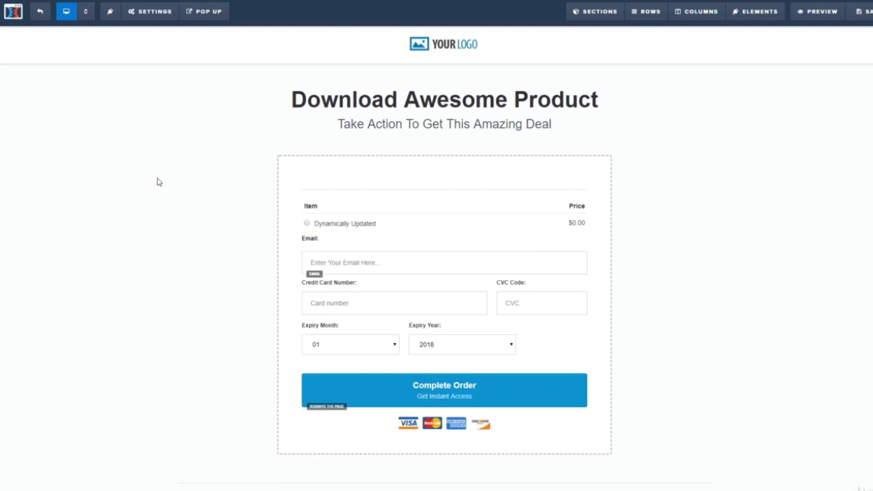
# - Delete the order form's logo and change its headline to 'Access The Mastermind'
pyautogui.moveTo(653, 35)
pyautogui.click(703, 39)
pyautogui.click(496, 39)
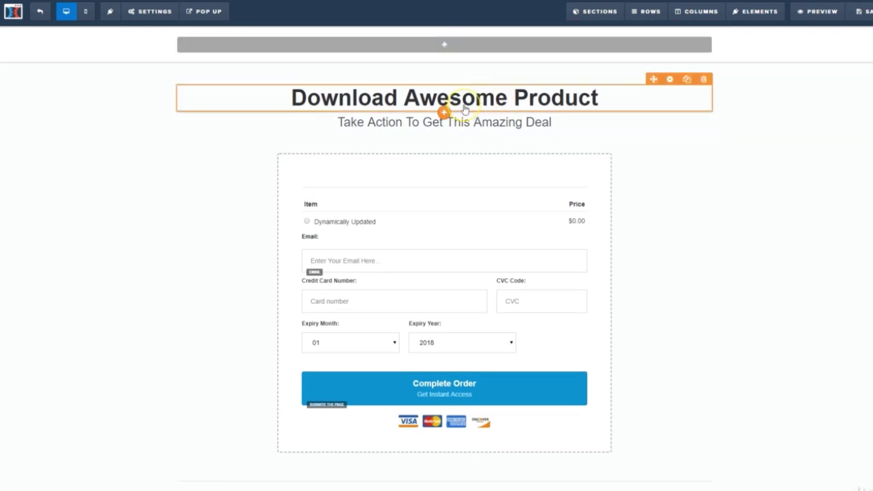
pyautogui.click(512, 98)
pyautogui.write('Access The Mastermind')
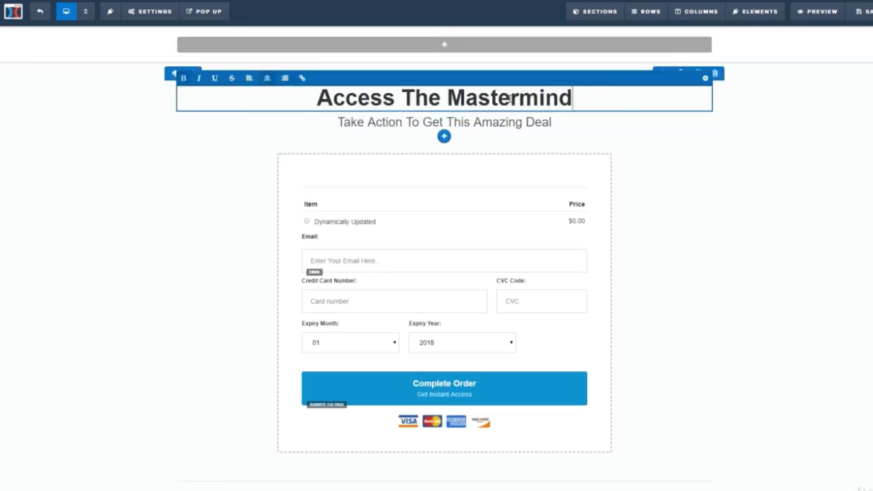
pyautogui.click(198, 162)
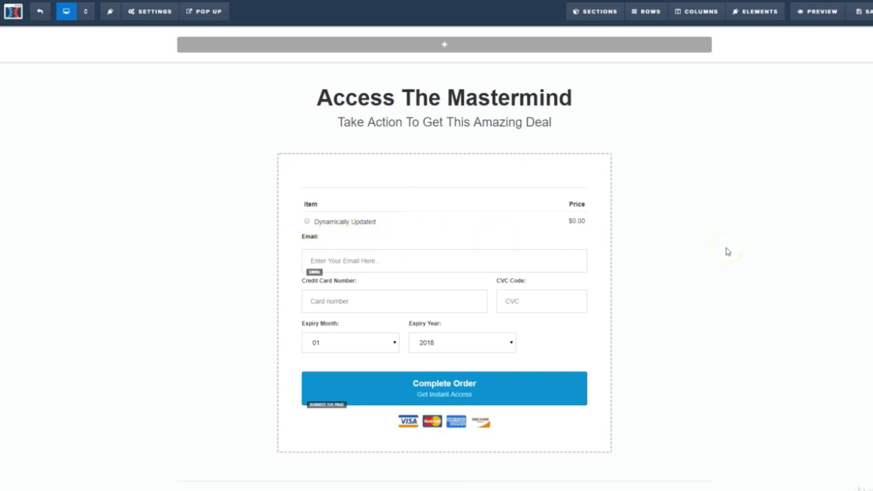
# - Replace the order page's default SEO title, save, and exit the editor
pyautogui.scroll(-1, 728, 252)
pyautogui.scroll(1, 726, 252)
pyautogui.click(864, 12)
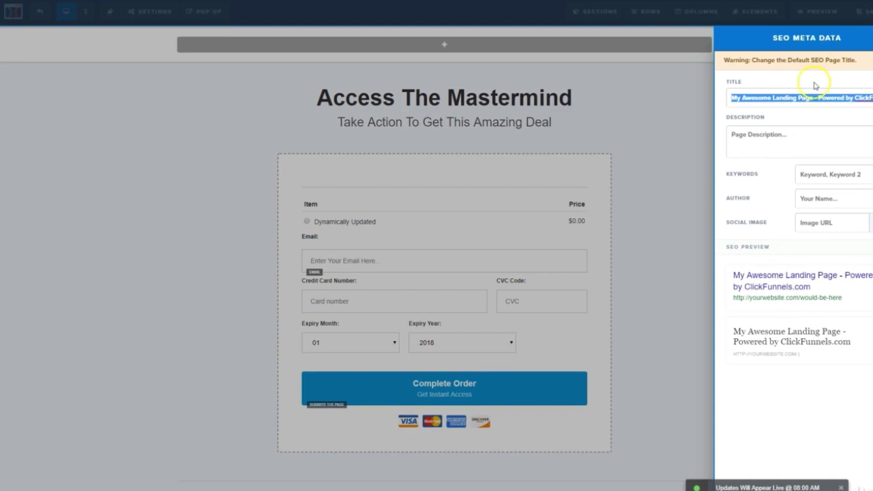
pyautogui.write('https://clickfunnels.com')
pyautogui.click(652, 109)
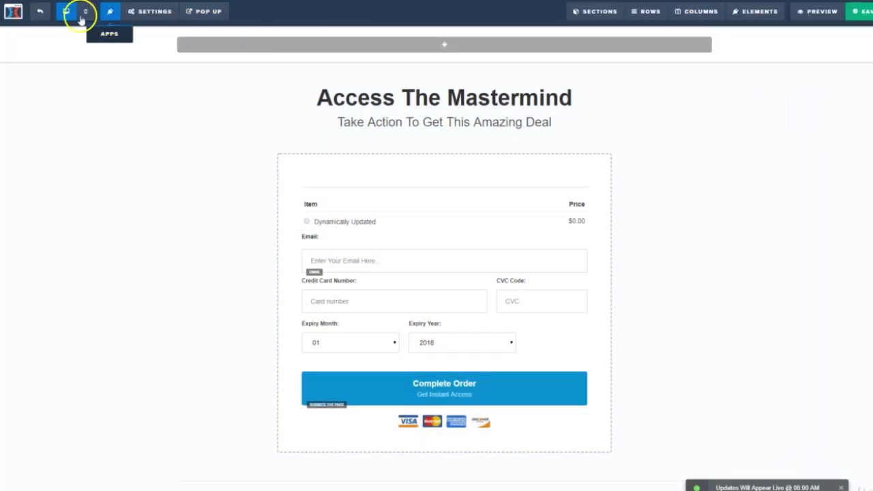
pyautogui.click(39, 11)
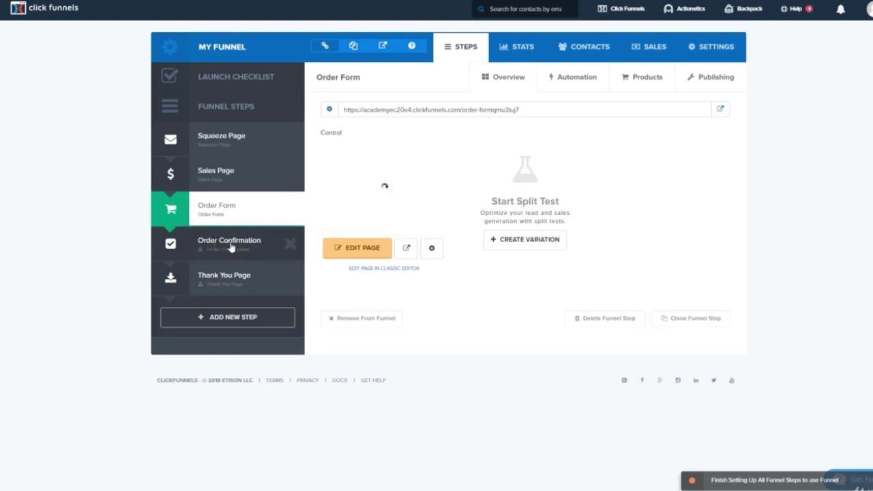
# - Choose the Mother Funnel PLF FUNNEL - 6 'Congrats - Order Complete' template for Order Confirmation
pyautogui.moveTo(224, 243); pyautogui.dragTo(173, 242)
pyautogui.click(220, 240)
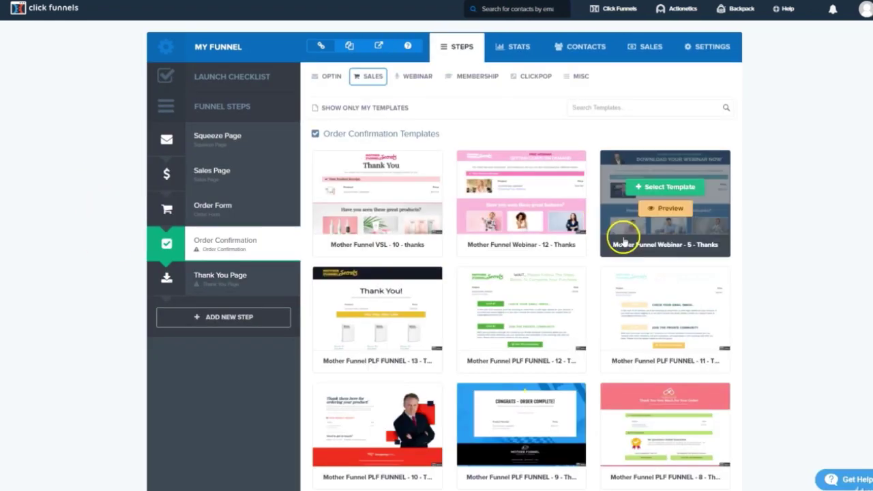
pyautogui.scroll(-2, 526, 246)
pyautogui.scroll(-3, 525, 245)
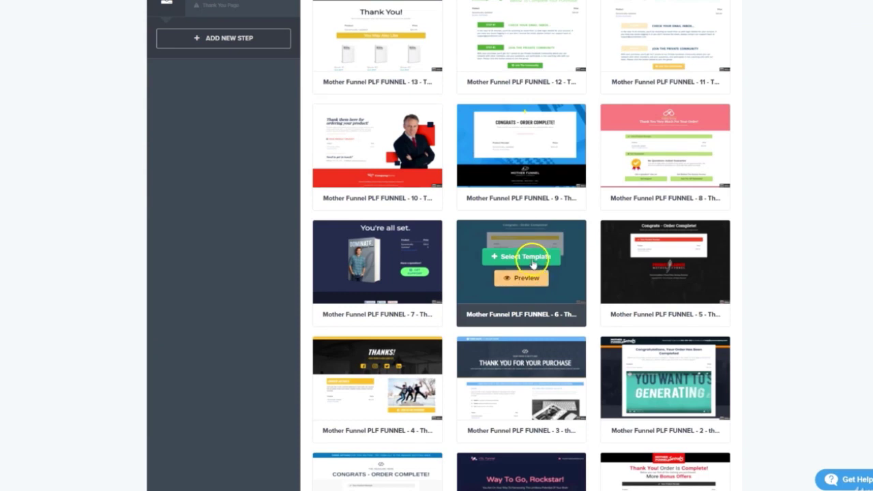
pyautogui.click(526, 258)
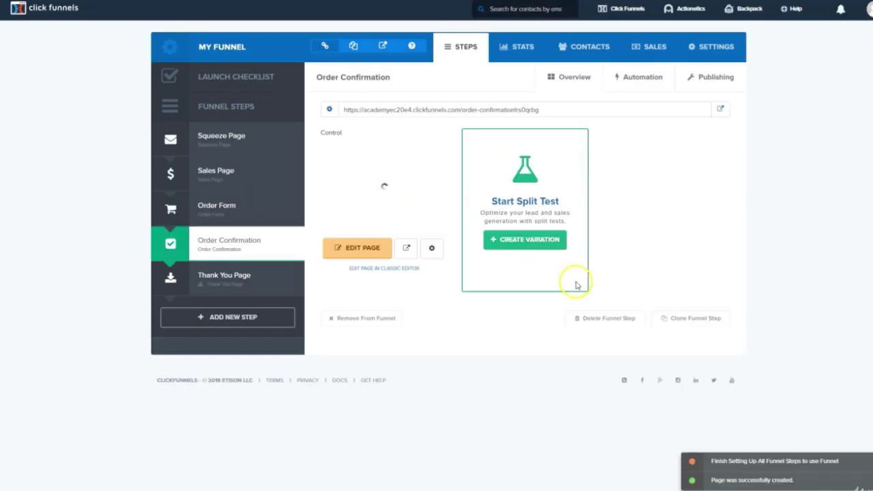
# - Delete the Product Launch Mother Funnel footer logo, save the page, and exit
pyautogui.click(362, 249)
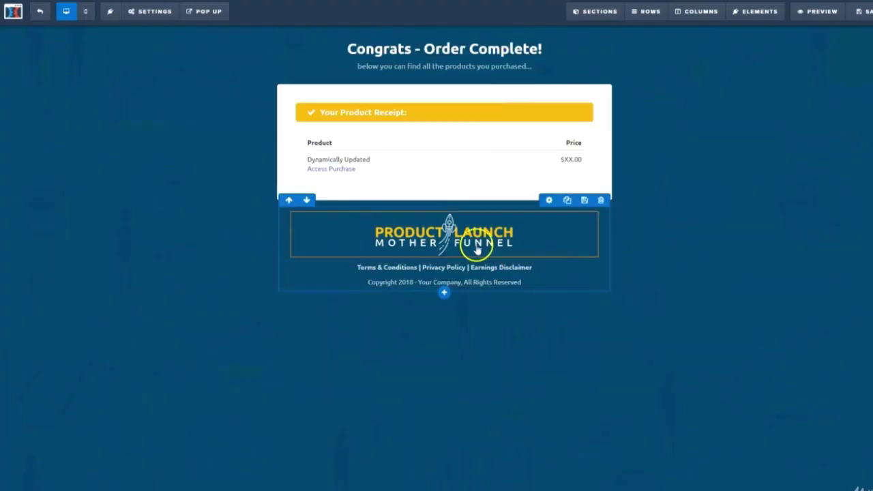
pyautogui.click(591, 206)
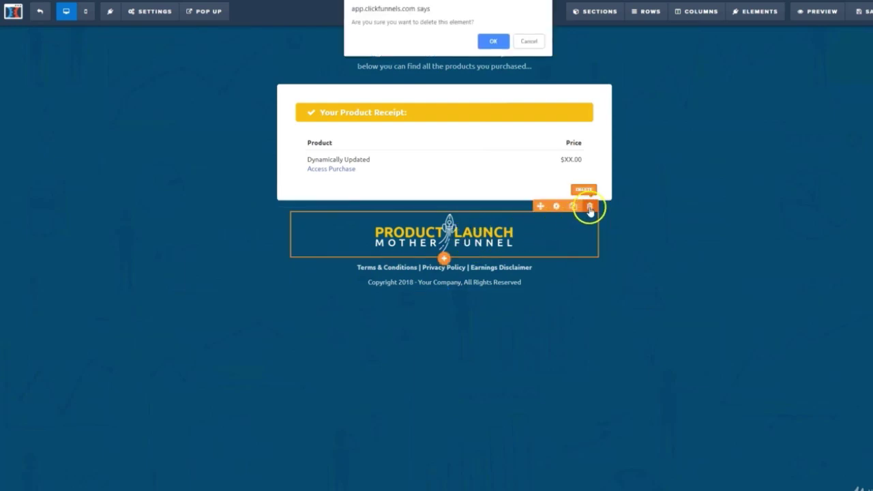
pyautogui.click(492, 41)
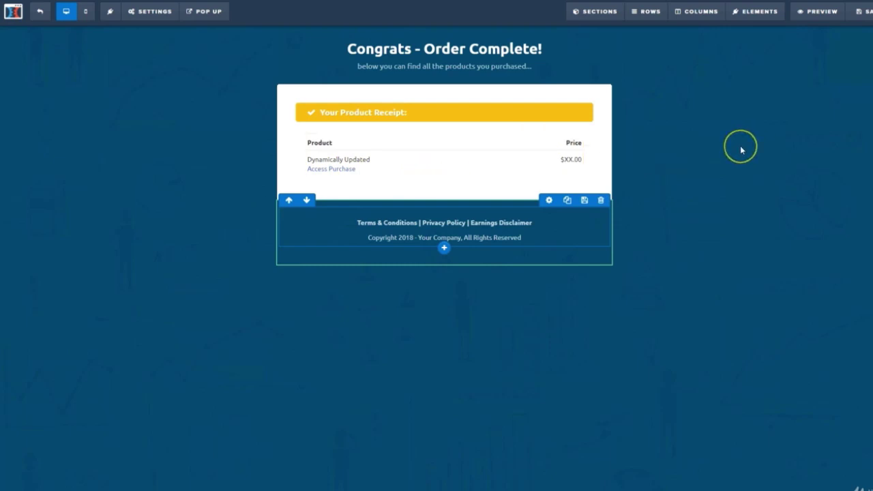
pyautogui.click(863, 11)
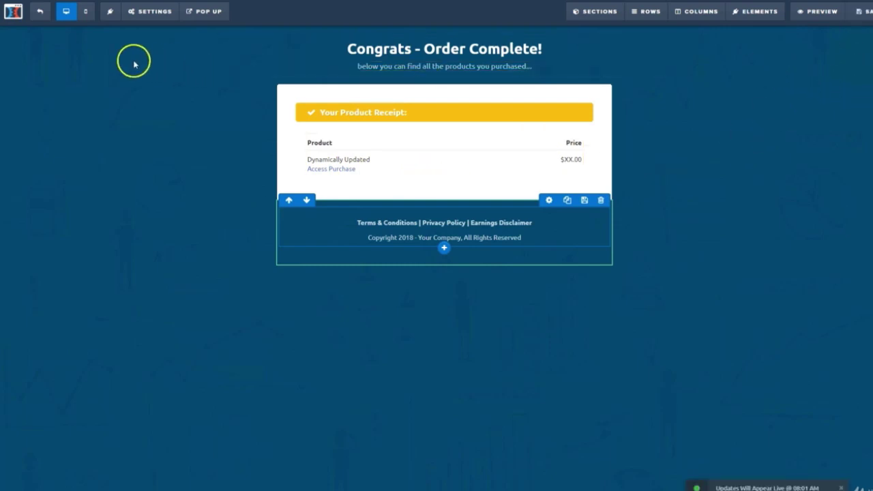
pyautogui.click(41, 17)
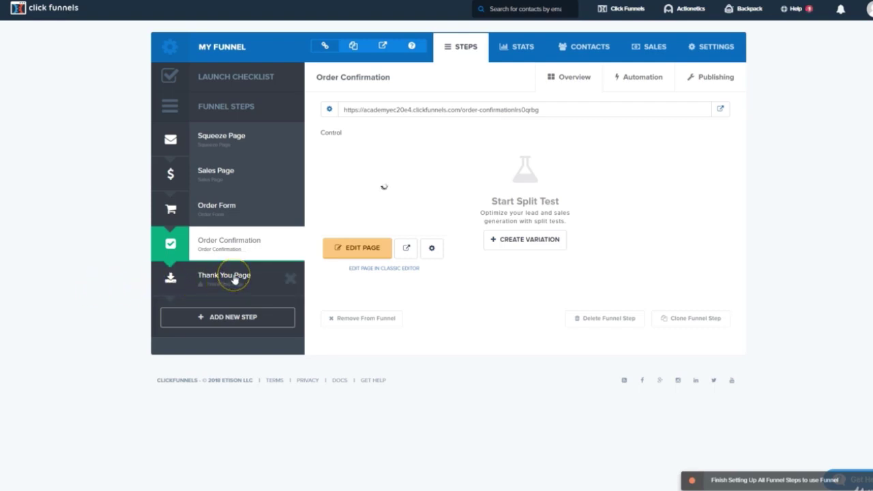
# - Give the Thank You Page step the Mother Funnel Squeeze Page - 14 template
pyautogui.click(39, 278)
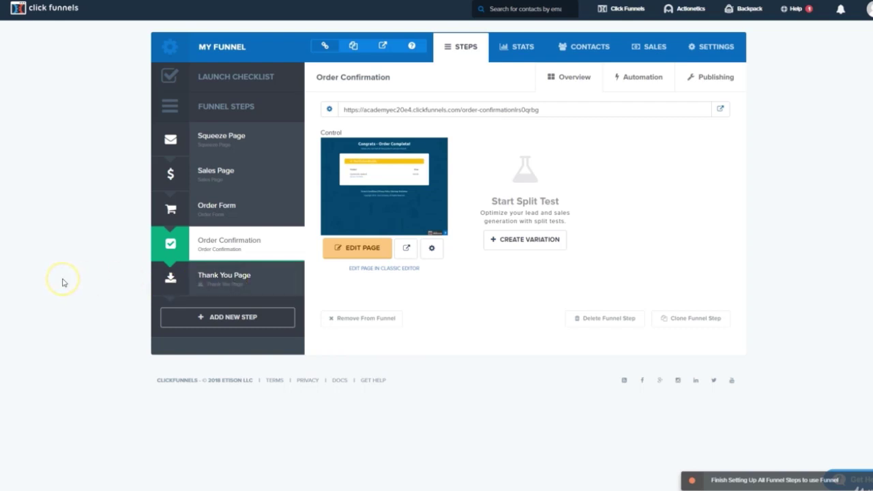
pyautogui.click(169, 279)
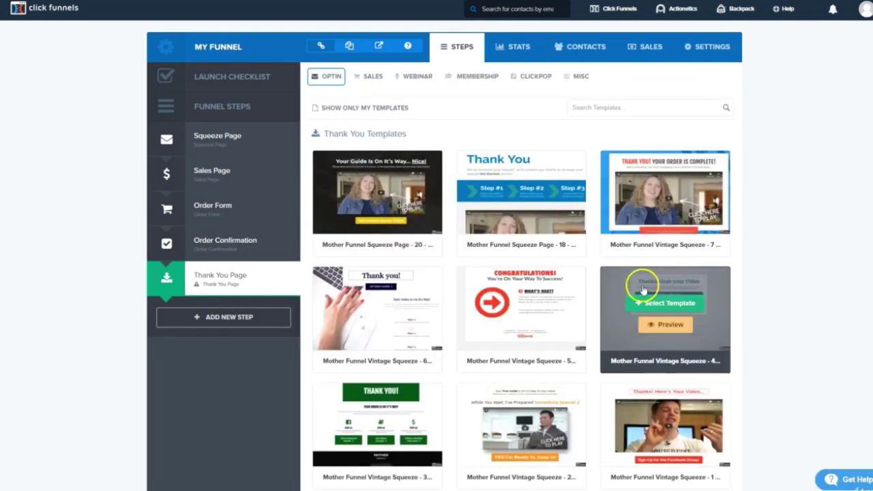
pyautogui.scroll(-7, 641, 287)
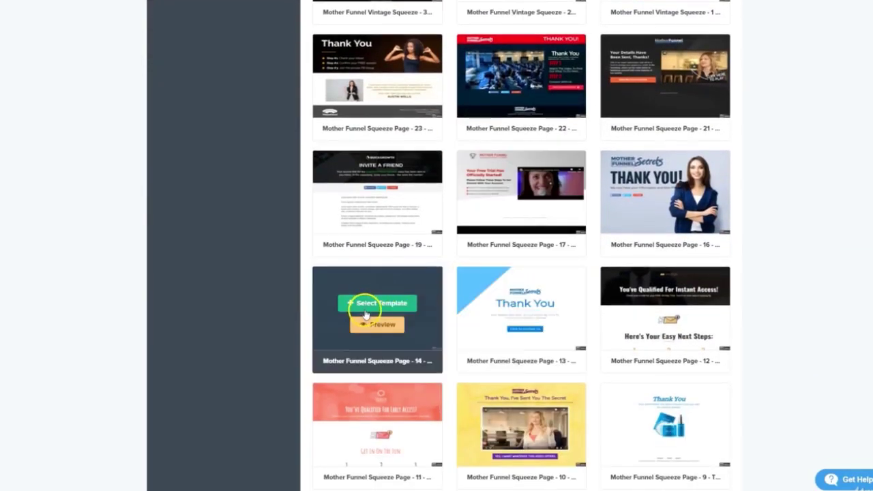
pyautogui.click(384, 303)
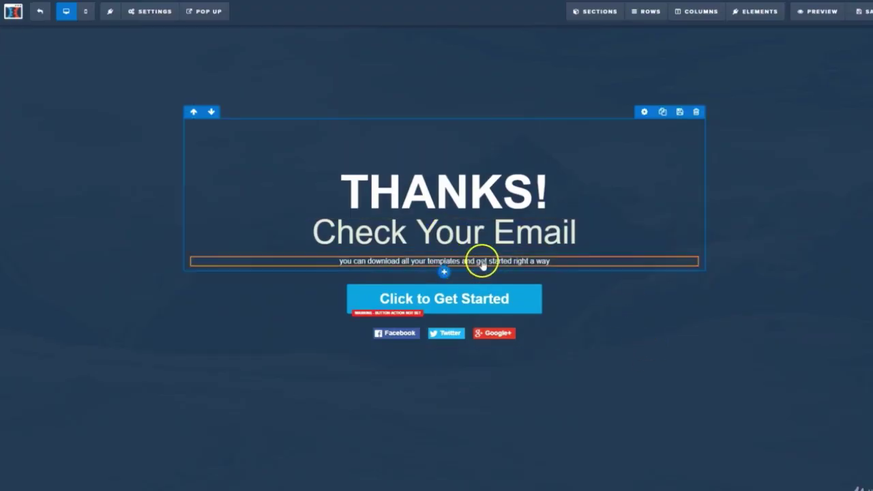
# - Delete the small download text line beneath Check Your Email
pyautogui.click(647, 261)
pyautogui.click(637, 296)
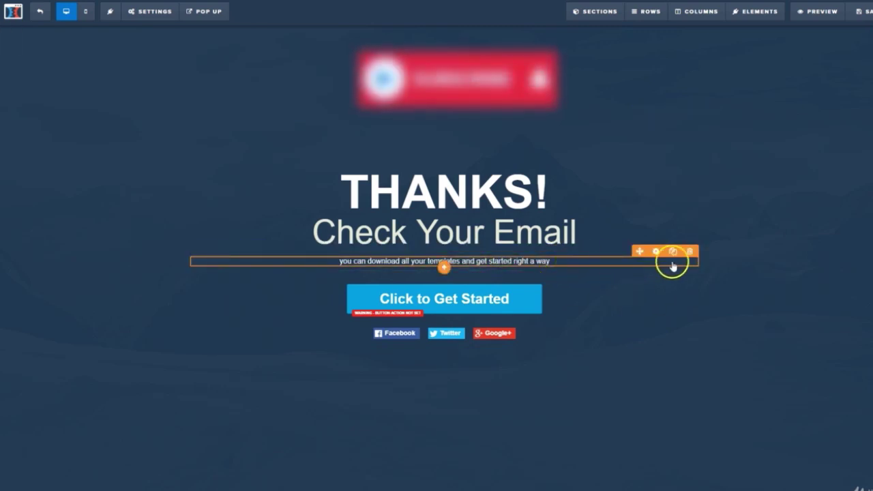
pyautogui.click(691, 253)
pyautogui.click(499, 37)
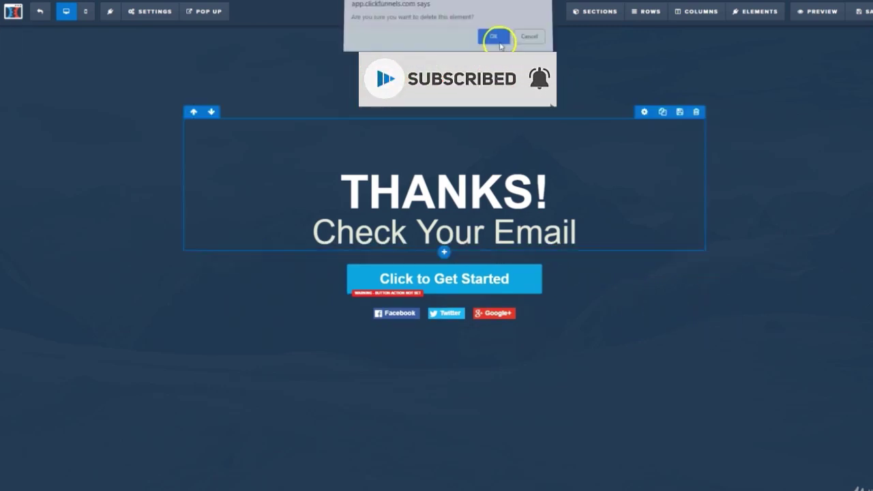
pyautogui.click(386, 286)
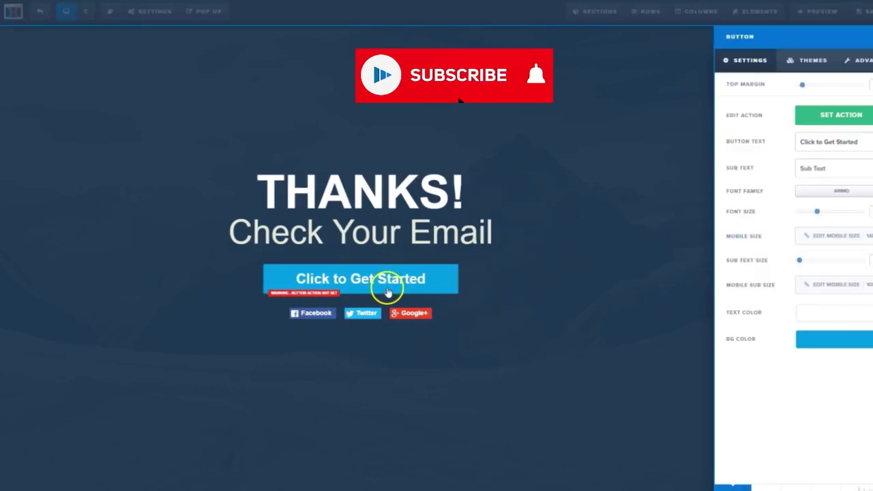
pyautogui.click(844, 119)
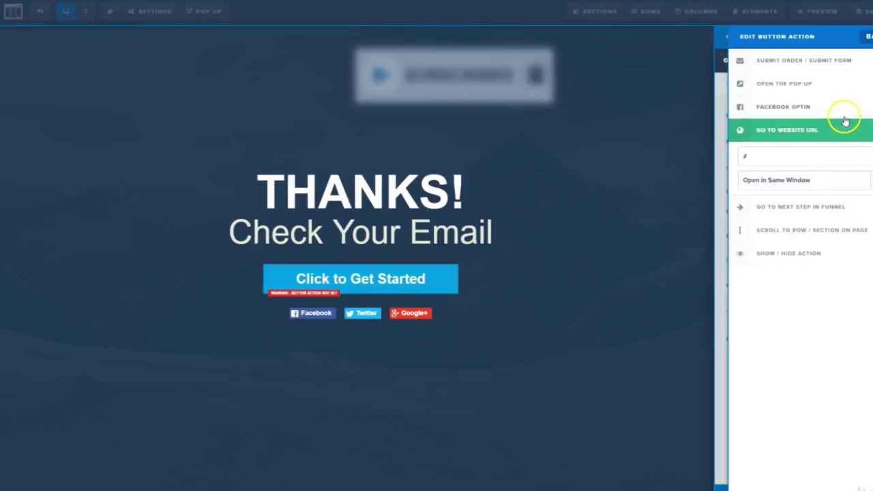
pyautogui.doubleClick(777, 157)
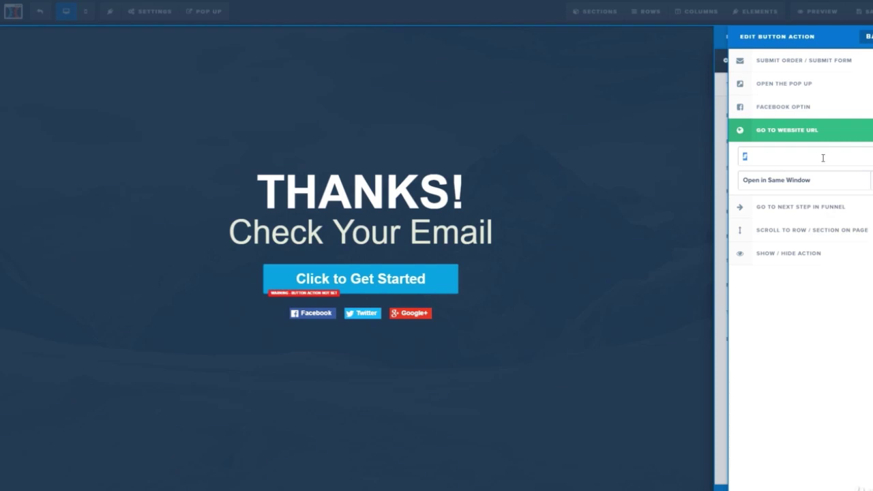
pyautogui.write('https://clickfunnels.com')
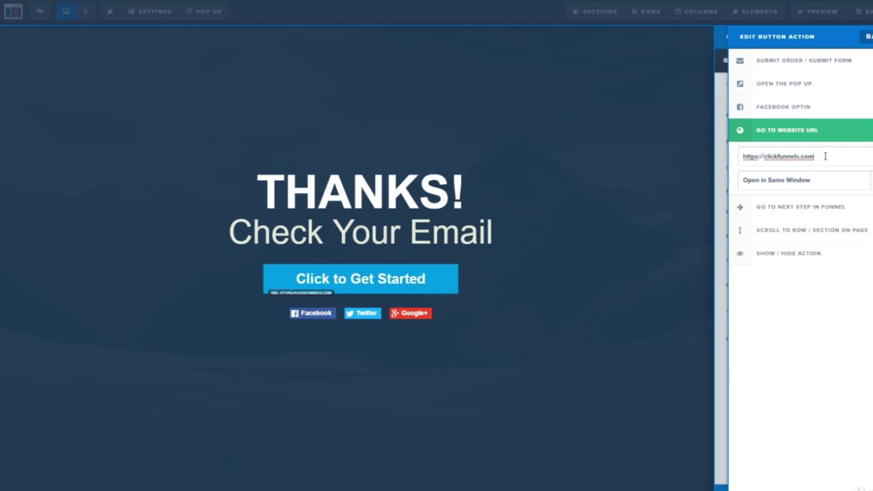
pyautogui.click(797, 315)
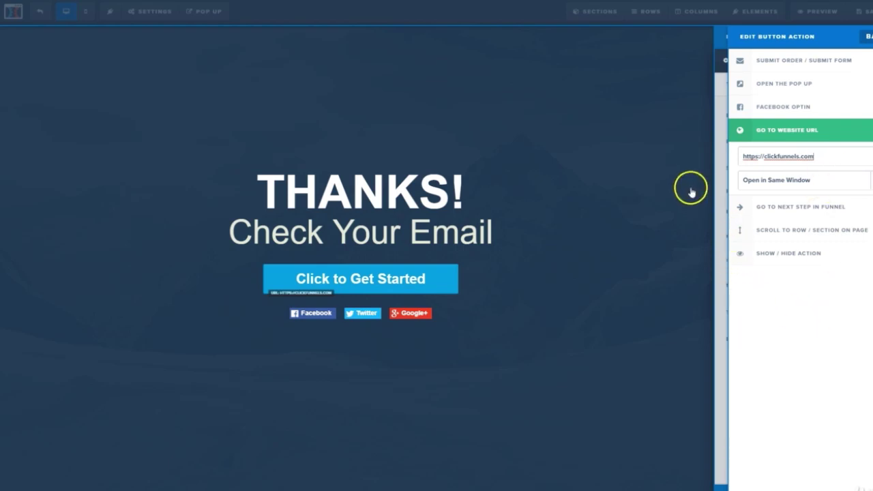
pyautogui.click(622, 224)
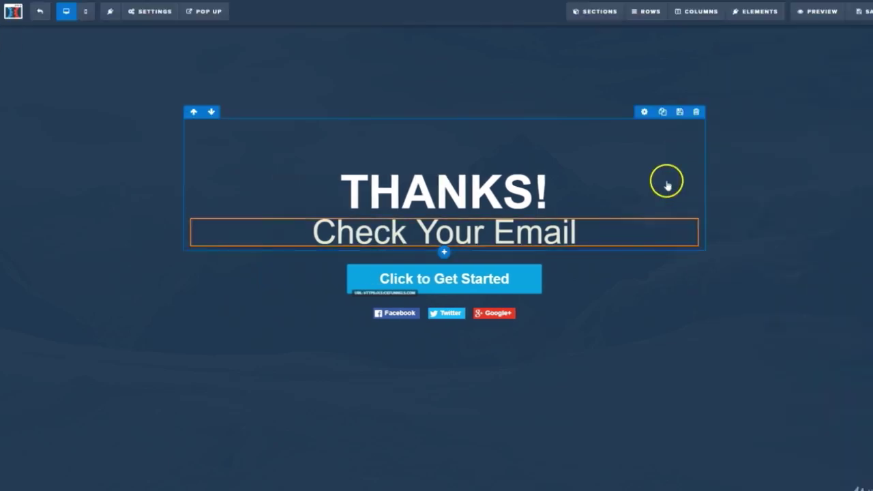
pyautogui.click(858, 12)
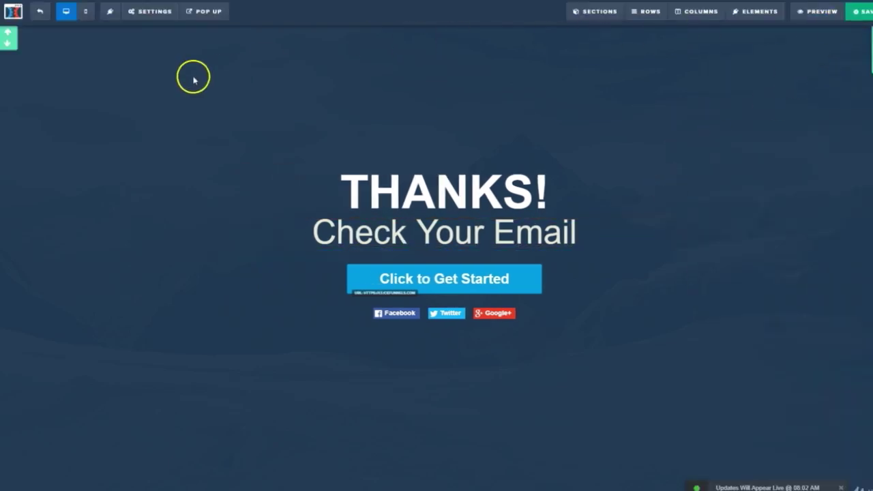
pyautogui.click(39, 12)
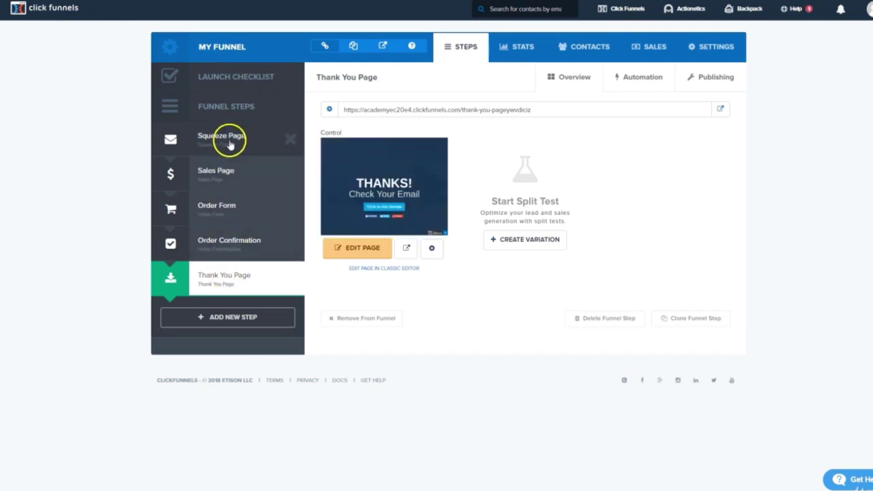
# - Go to the Squeeze Page step and select its full page URL
pyautogui.click(229, 171)
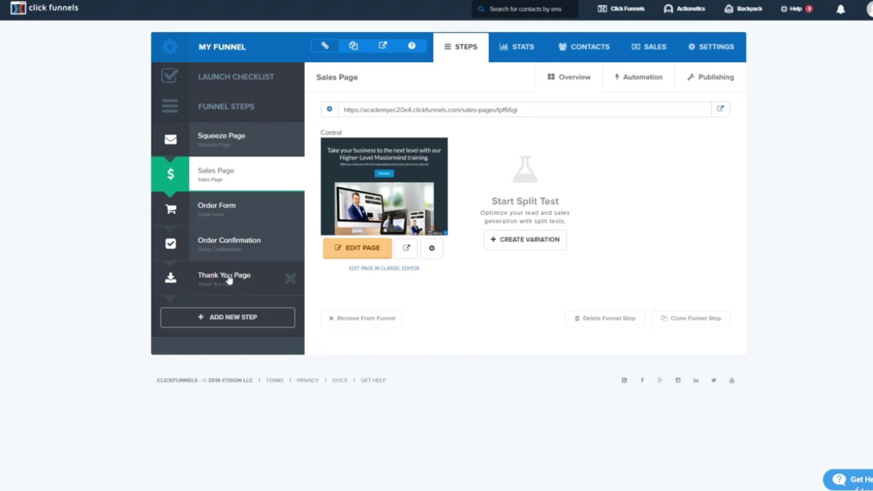
pyautogui.click(240, 134)
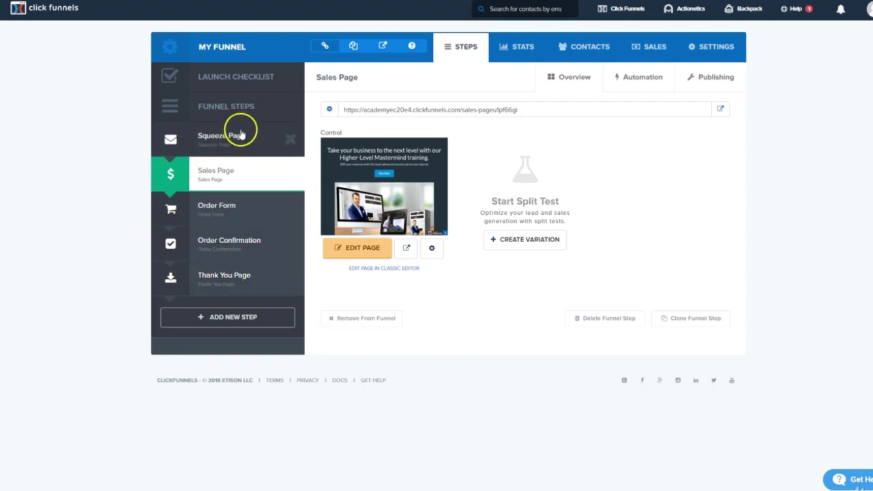
pyautogui.click(240, 133)
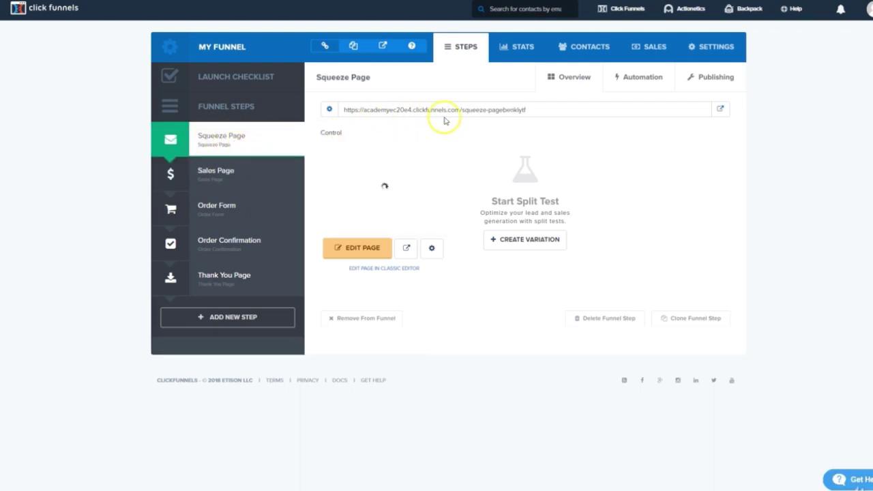
pyautogui.tripleClick(504, 111)
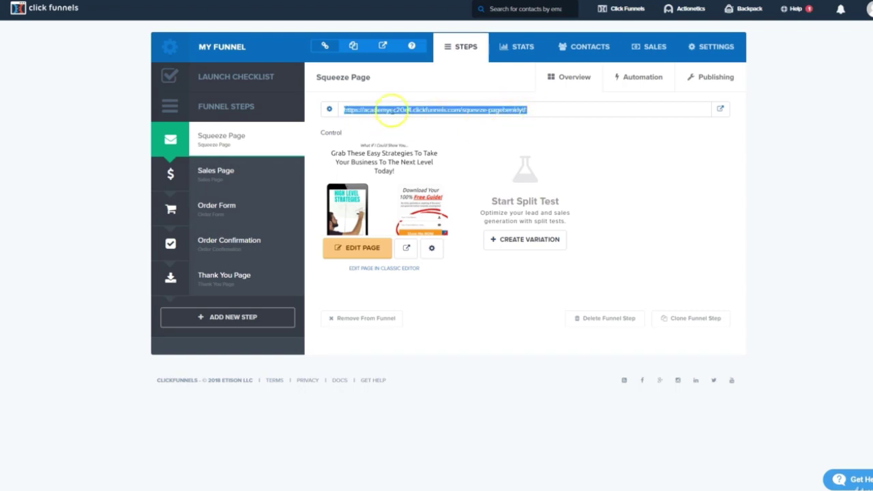